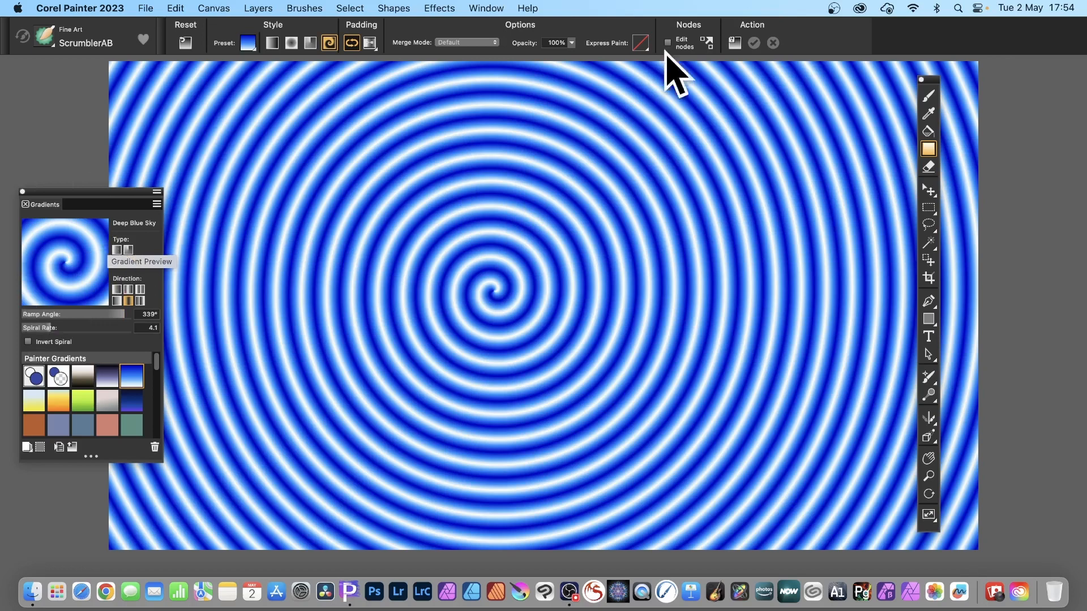
Step: Use the Gradient tool to fill the canvas with mirrored Deep Blue Sky spiral gradients of varying size and centre point
{"action": "left_click", "coordinate": [491, 8]}
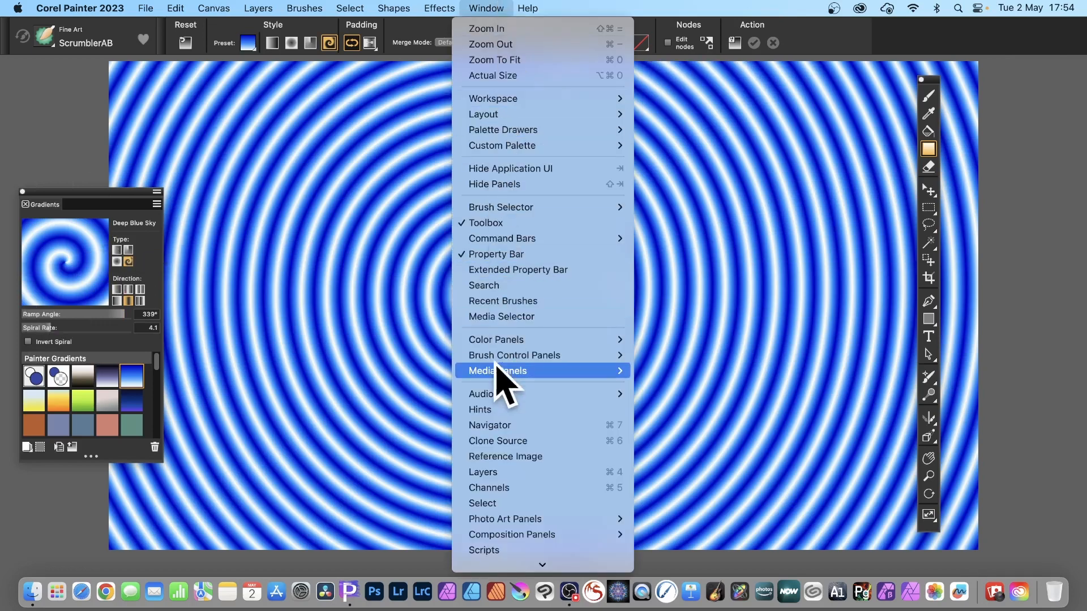
{"action": "mouse_move", "coordinate": [499, 373]}
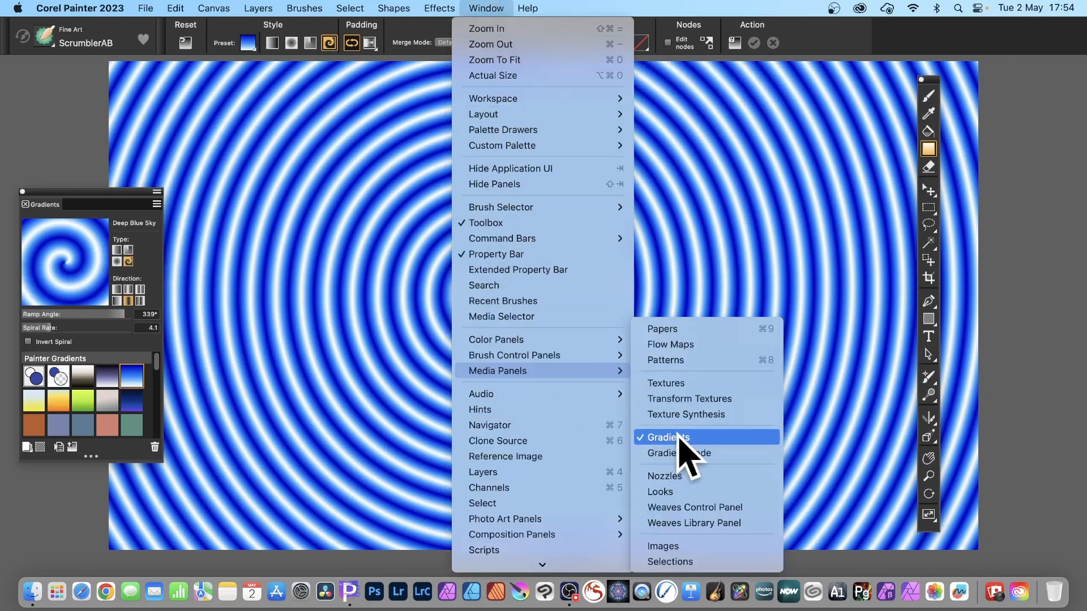
{"action": "left_click", "coordinate": [929, 153]}
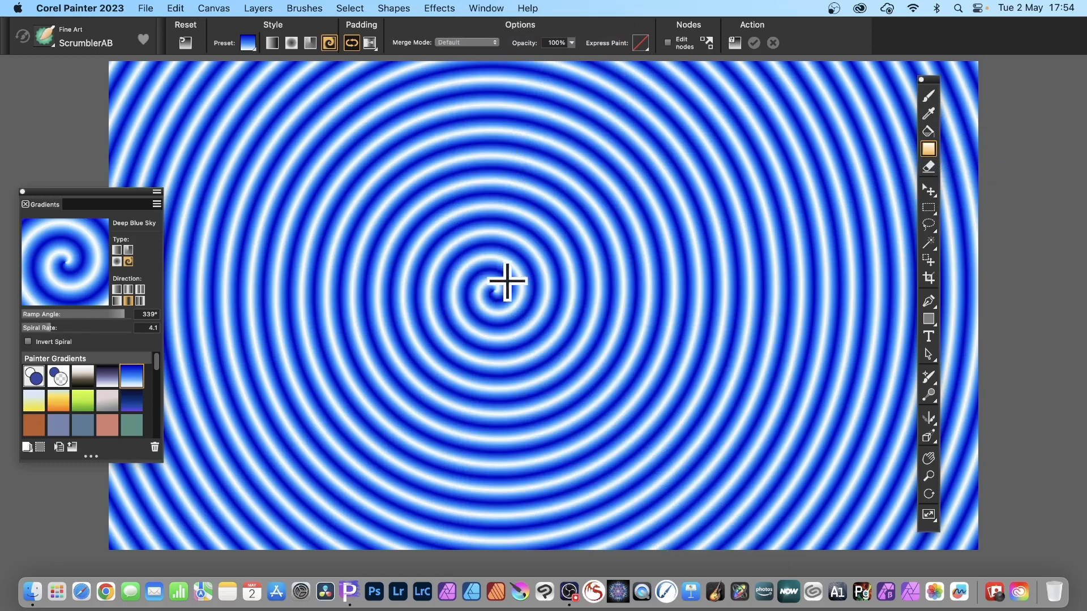
{"action": "left_click_drag", "start_coordinate": [508, 281], "coordinate": [643, 310]}
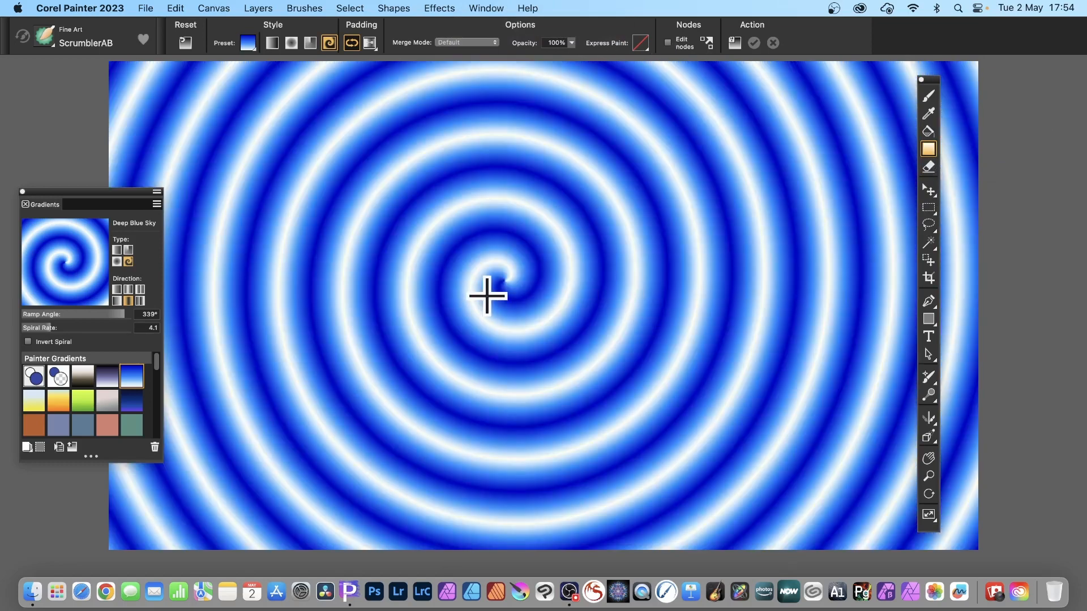
{"action": "left_click_drag", "start_coordinate": [489, 296], "coordinate": [668, 318]}
{"action": "left_click_drag", "start_coordinate": [442, 210], "coordinate": [392, 344]}
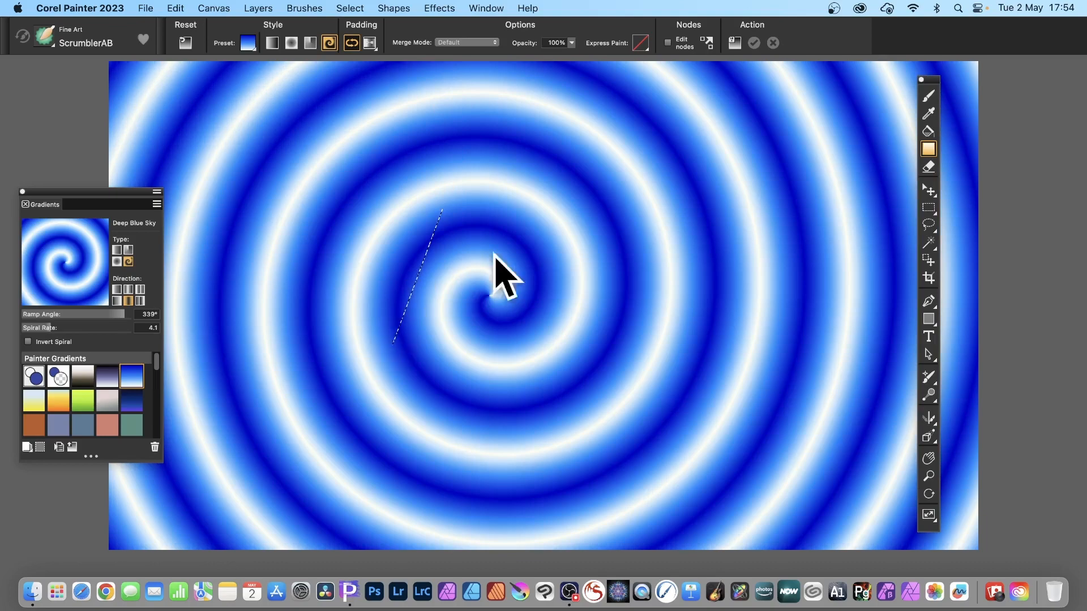
{"action": "left_click_drag", "start_coordinate": [700, 363], "coordinate": [555, 219]}
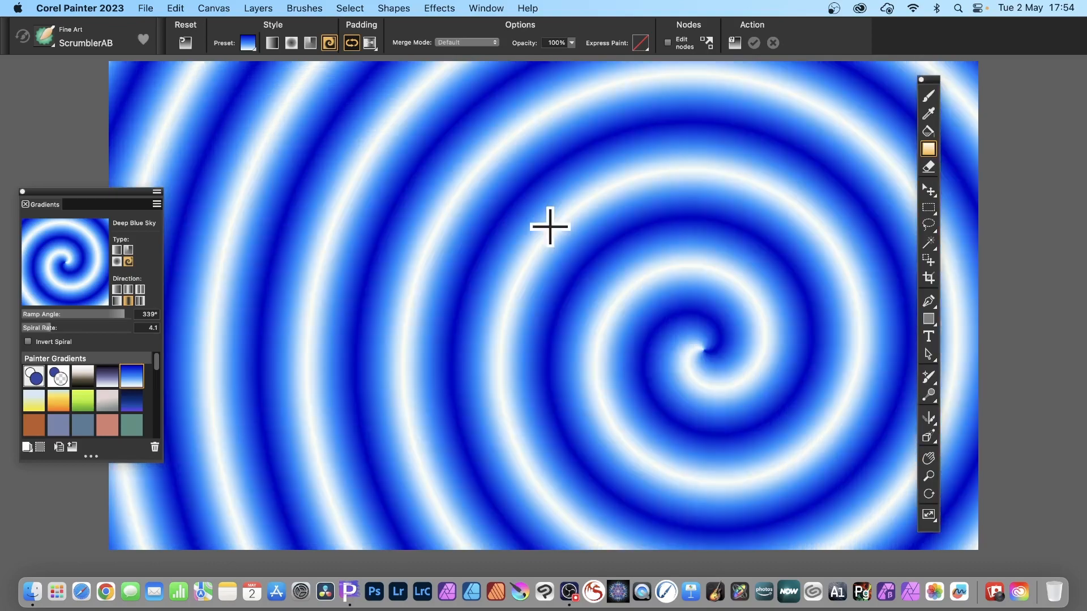
{"action": "left_click_drag", "start_coordinate": [453, 154], "coordinate": [472, 177]}
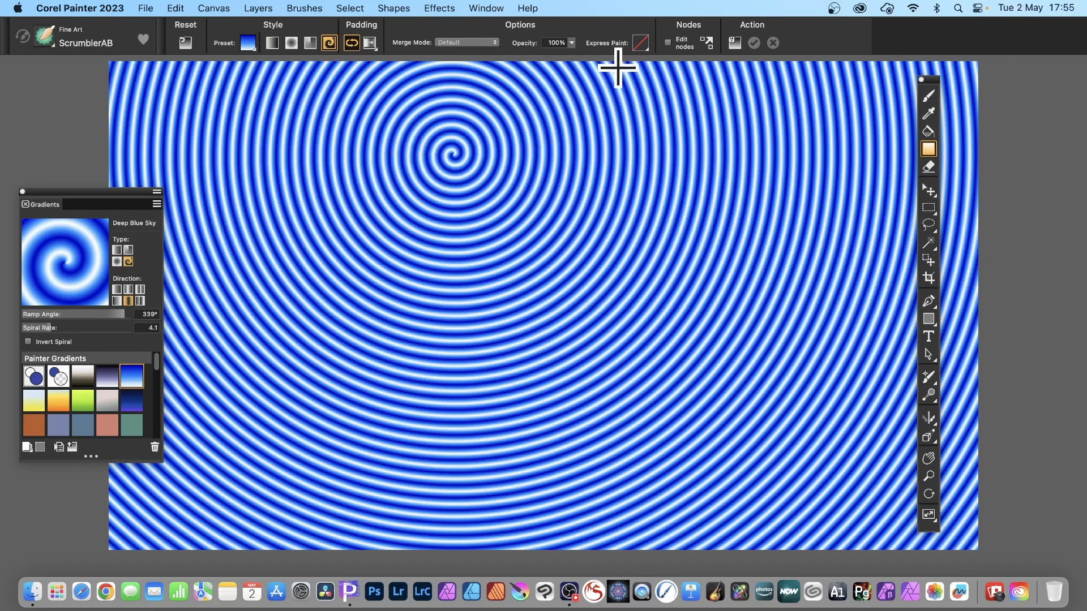
Step: Enable node editing, lay a wide spiral gradient from the canvas's upper middle down towards its centre, and commit it
{"action": "left_click", "coordinate": [667, 43]}
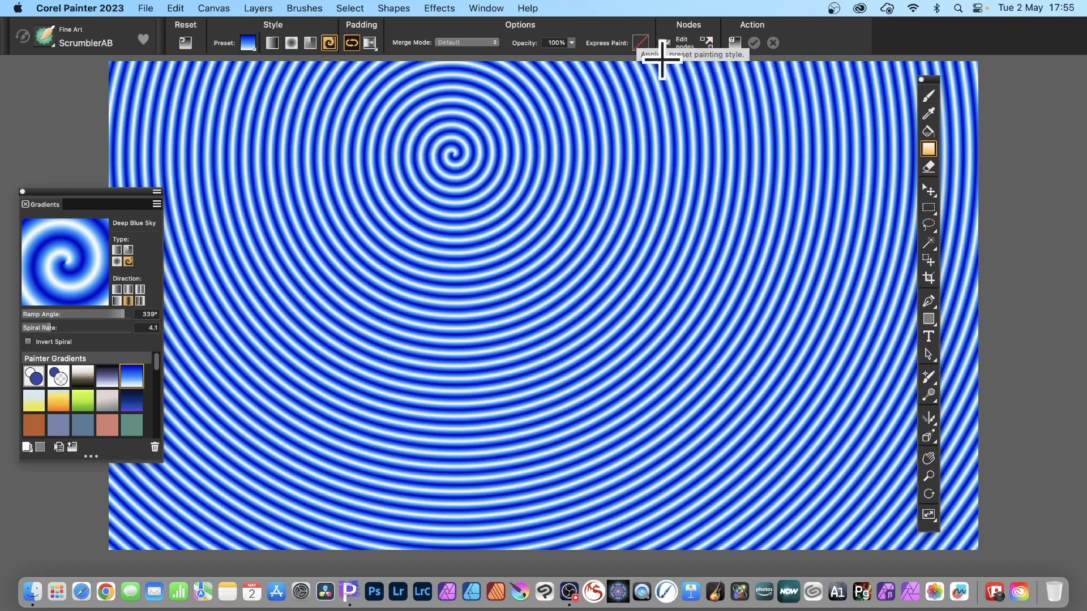
{"action": "left_click_drag", "start_coordinate": [482, 218], "coordinate": [623, 288]}
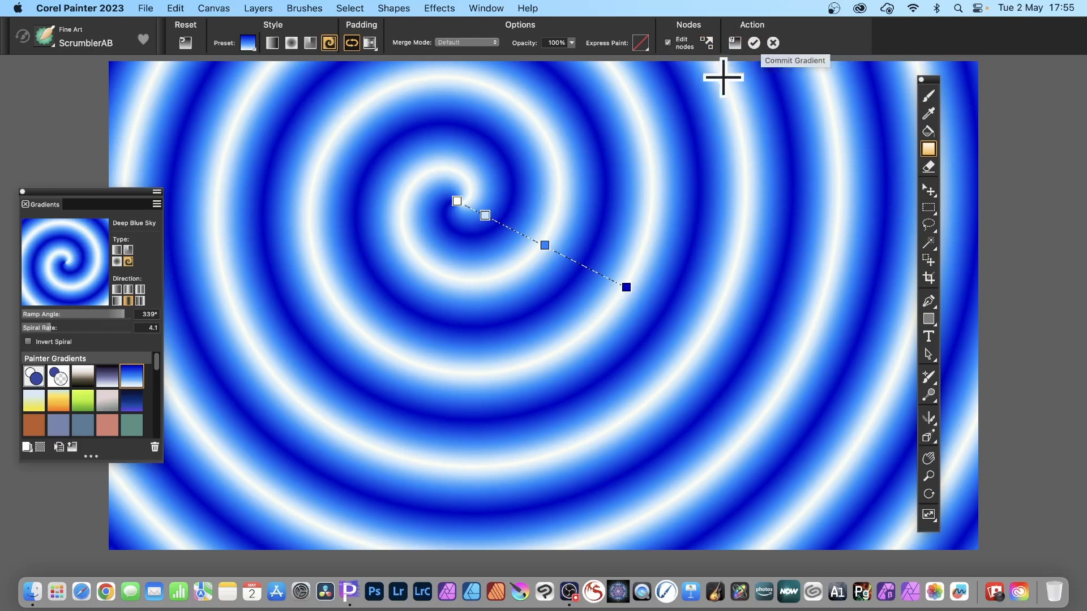
{"action": "left_click", "coordinate": [758, 46]}
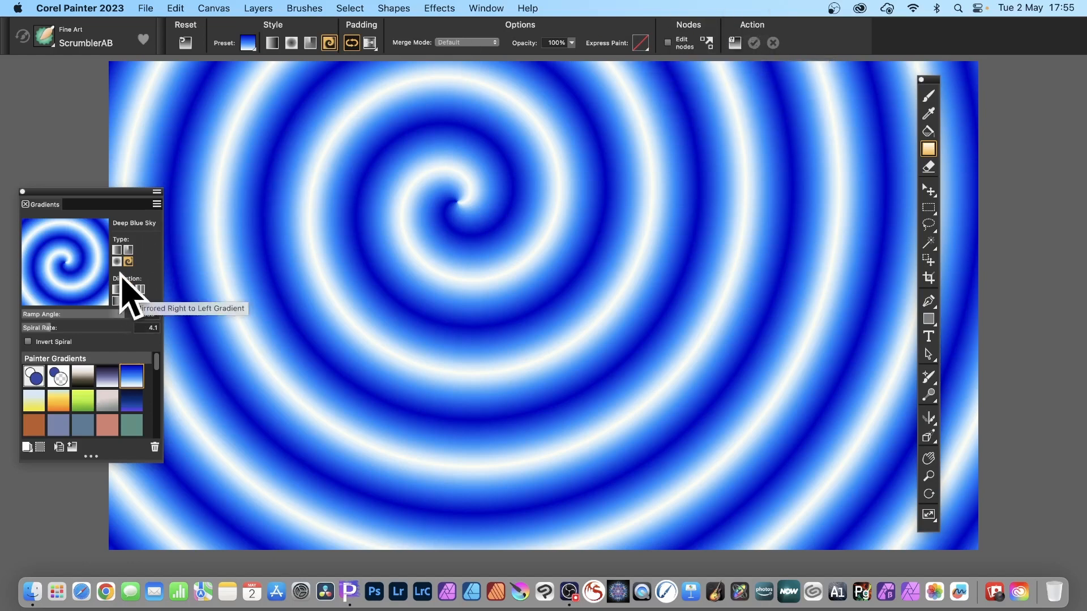
Step: Change the gradient type to linear and fill the canvas with mirrored vertical bands of different widths
{"action": "left_click", "coordinate": [124, 250]}
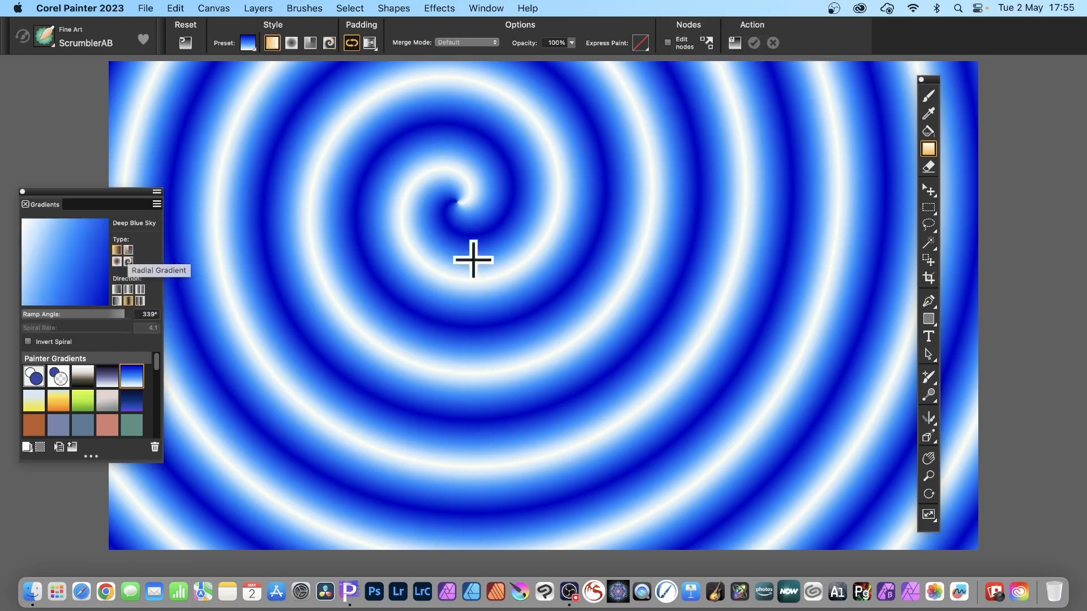
{"action": "left_click_drag", "start_coordinate": [412, 271], "coordinate": [533, 271]}
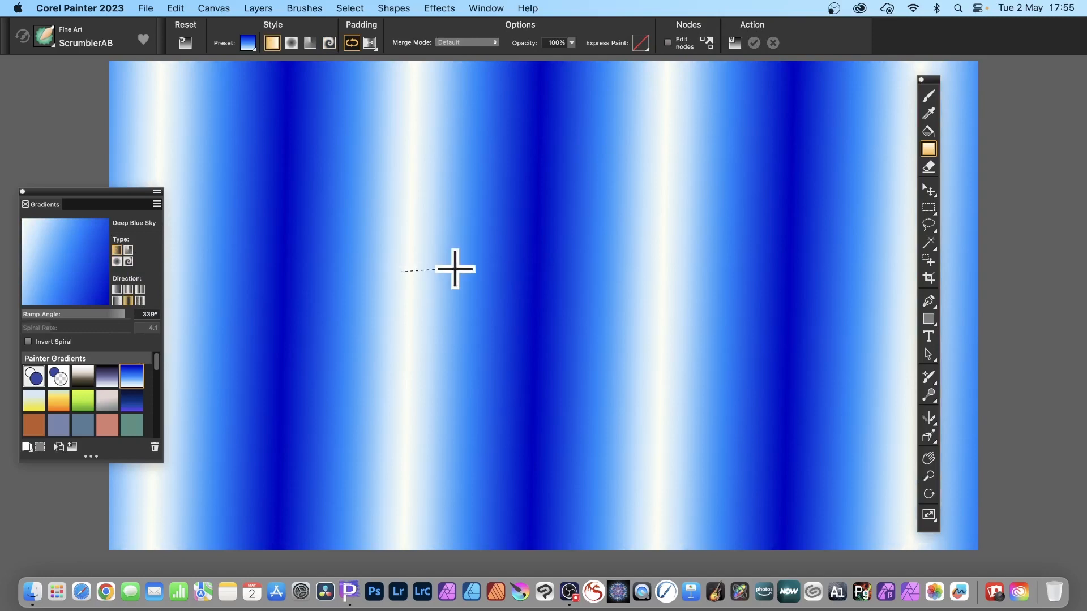
{"action": "left_click_drag", "start_coordinate": [454, 268], "coordinate": [396, 274]}
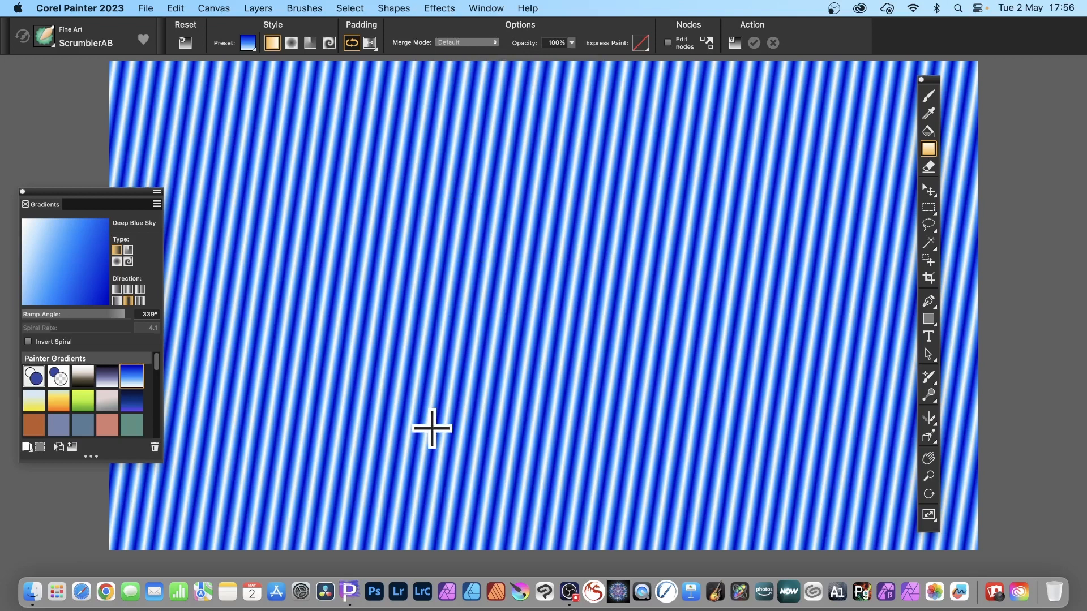
Step: Fill the canvas with linear gradients in a non-mirrored direction, and again with the direction set to Mirrored Left to Right
{"action": "left_click", "coordinate": [117, 290]}
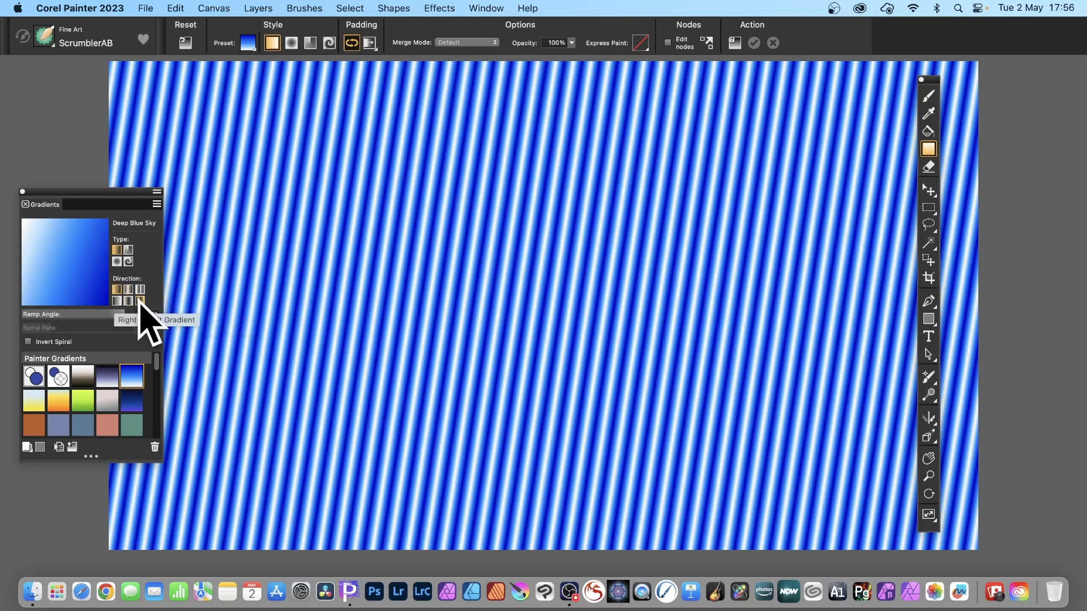
{"action": "left_click_drag", "start_coordinate": [281, 300], "coordinate": [347, 330]}
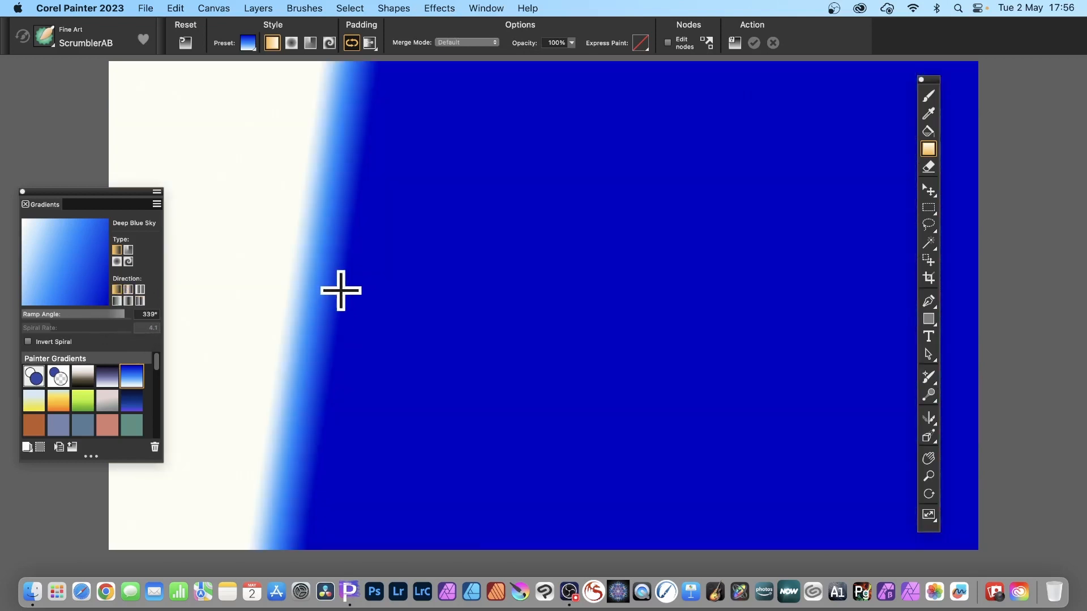
{"action": "left_click_drag", "start_coordinate": [340, 291], "coordinate": [405, 296]}
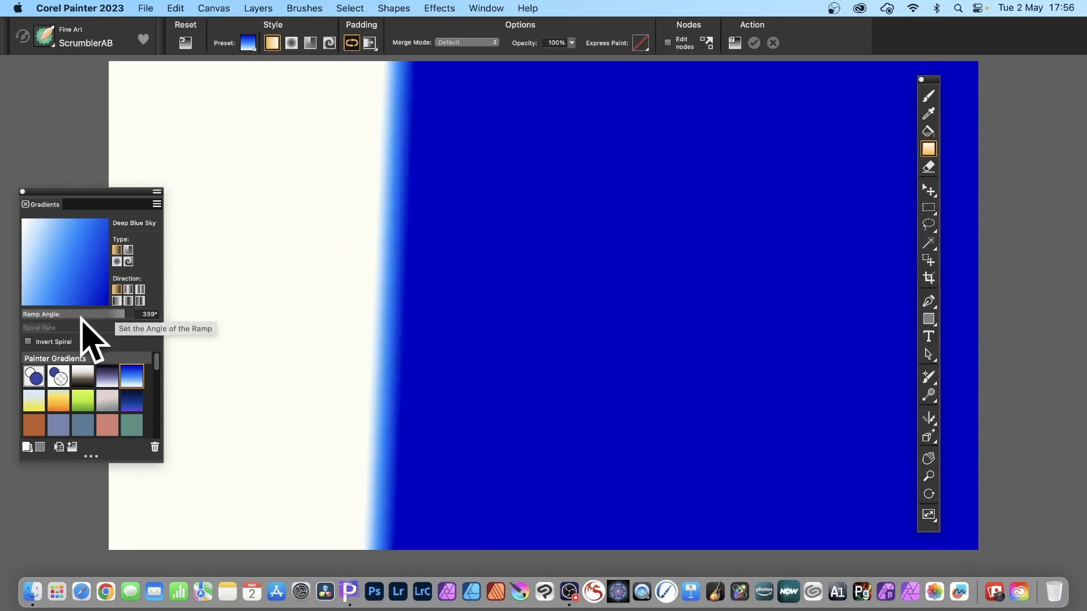
{"action": "left_click", "coordinate": [128, 301]}
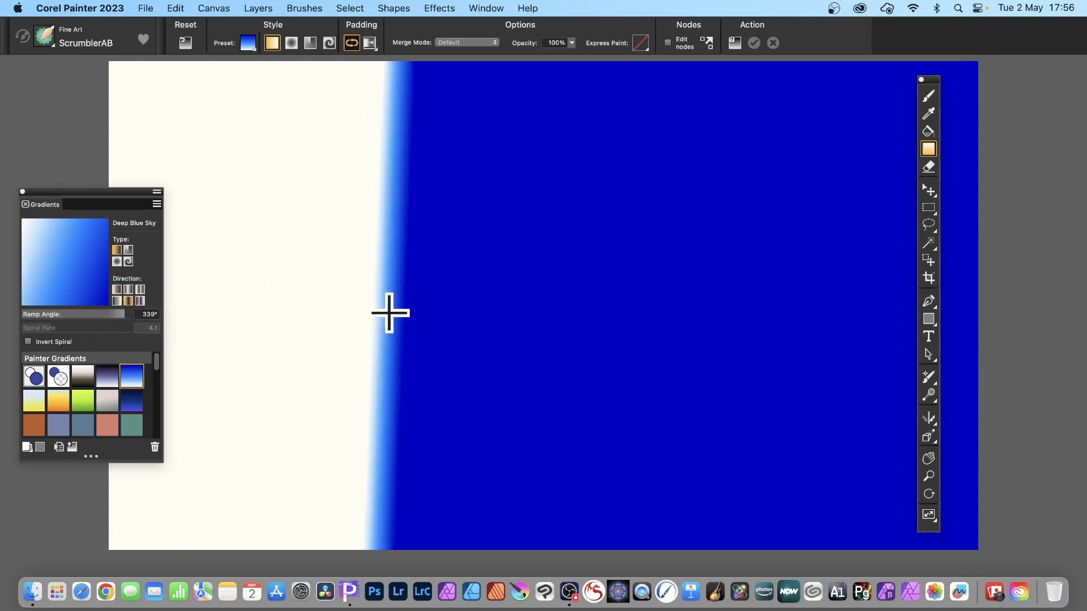
{"action": "left_click_drag", "start_coordinate": [389, 313], "coordinate": [422, 313]}
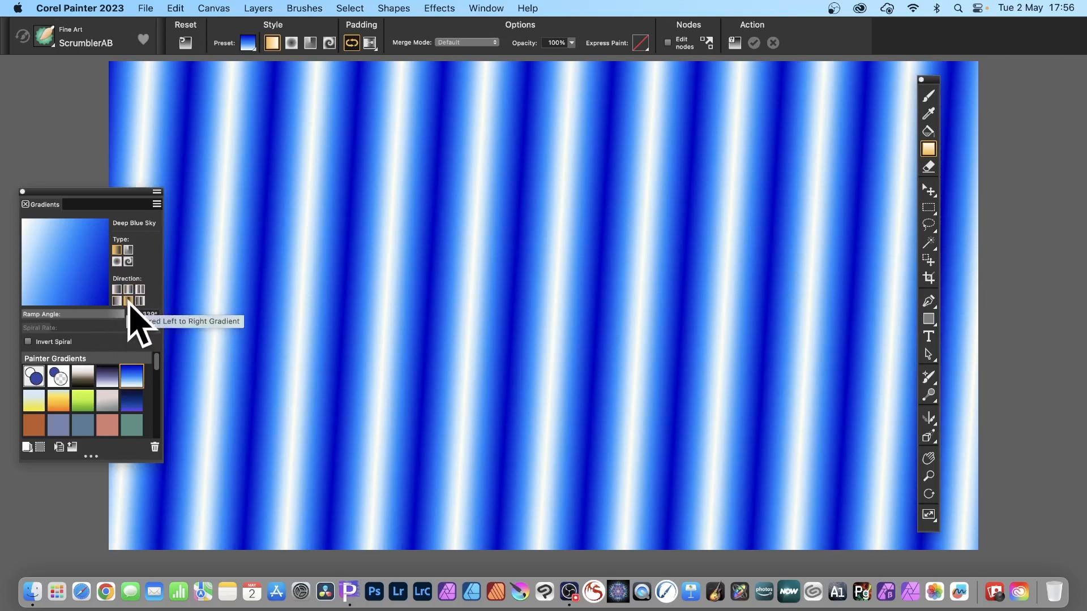
Step: Fill the canvas with a Radial gradient sweeping around its middle, and replace it with a gradient of concentric circles
{"action": "left_click", "coordinate": [129, 250]}
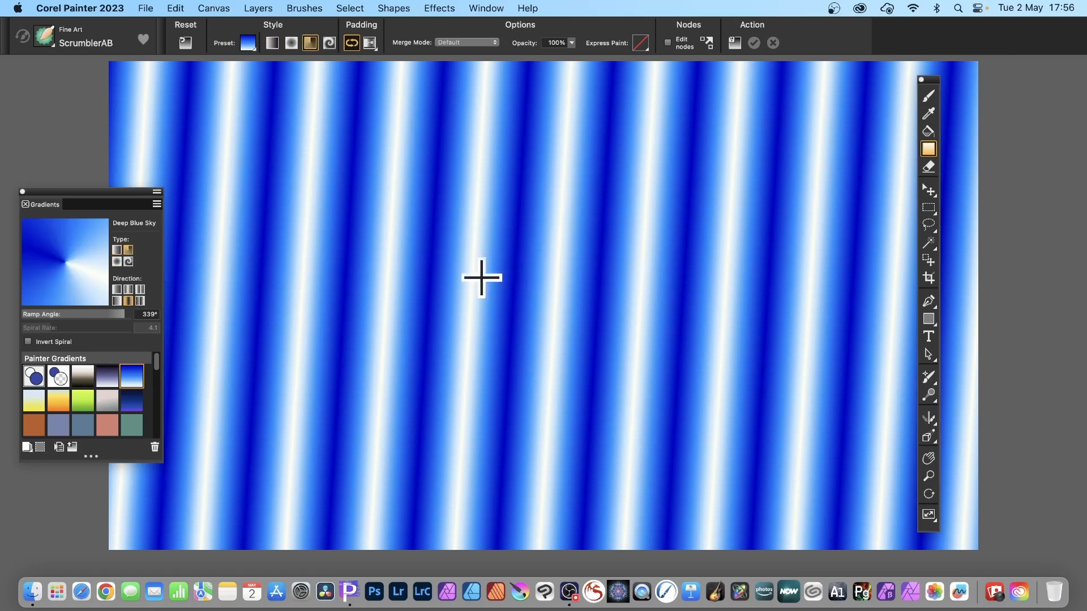
{"action": "left_click", "coordinate": [481, 277]}
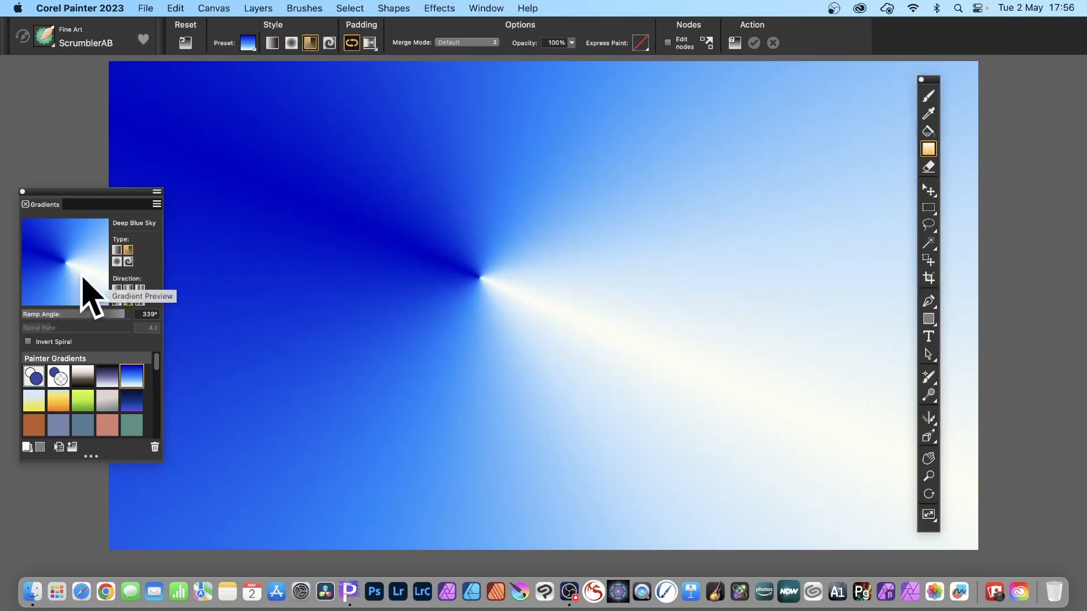
{"action": "left_click", "coordinate": [117, 261]}
{"action": "mouse_move", "coordinate": [493, 321]}
{"action": "left_mouse_down"}
{"action": "mouse_move", "coordinate": [512, 332]}
{"action": "mouse_move", "coordinate": [509, 307]}
{"action": "left_mouse_up"}
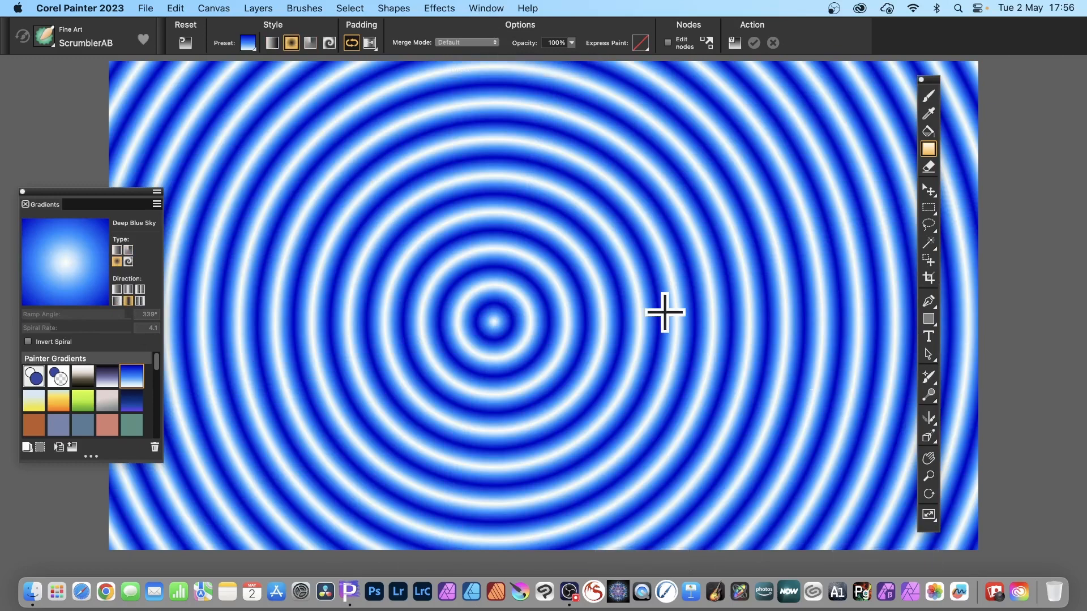
Step: Switch the gradient type back to spiral and fill the canvas once plain and once with the Heavy Dabs Express Paint style
{"action": "left_click", "coordinate": [129, 262]}
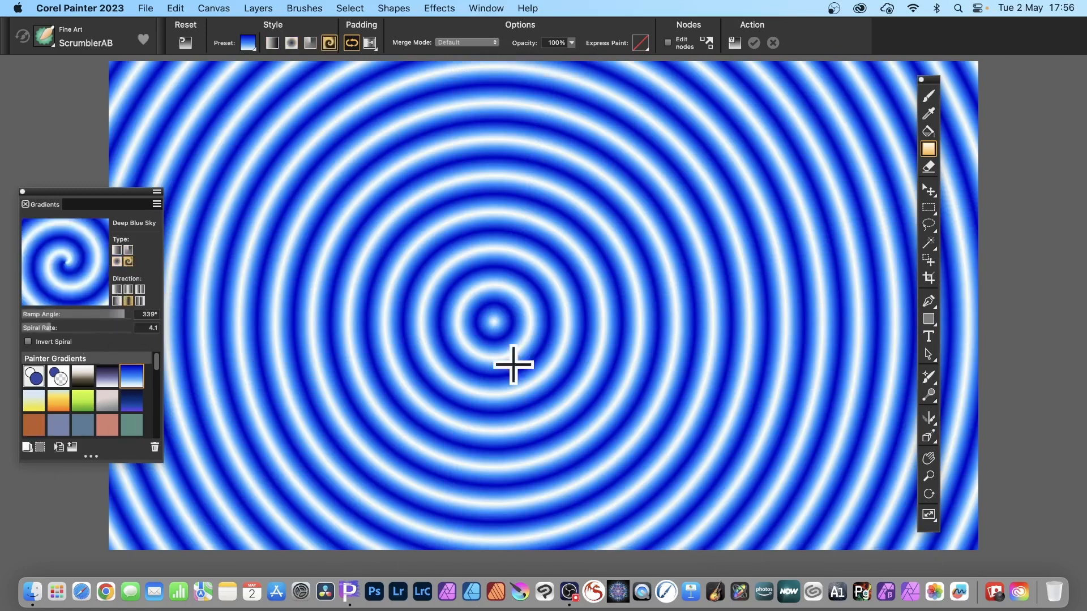
{"action": "left_click_drag", "start_coordinate": [504, 327], "coordinate": [393, 260]}
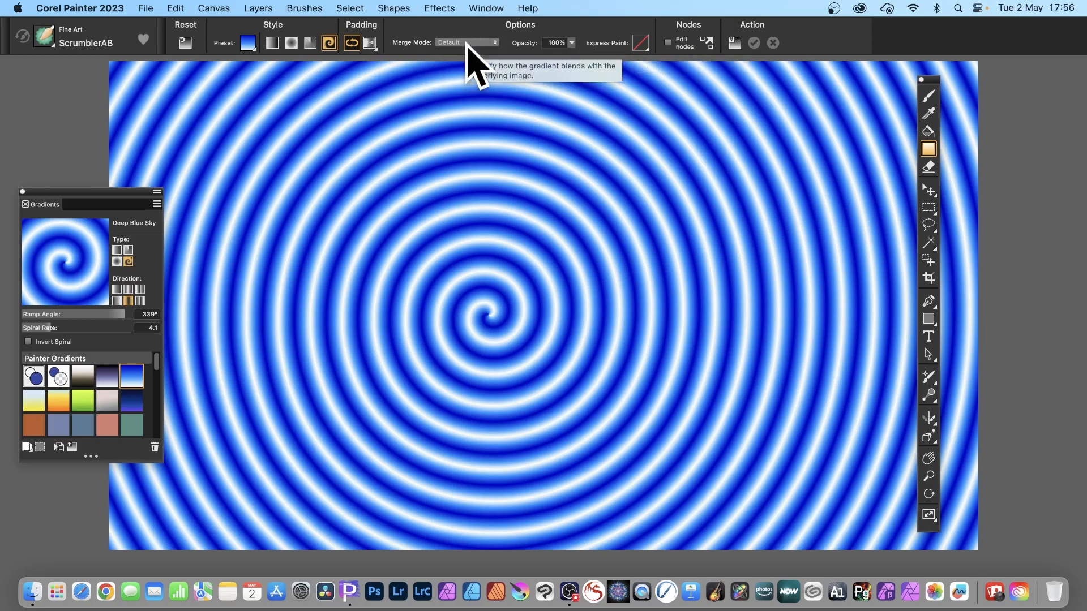
{"action": "left_click", "coordinate": [640, 42]}
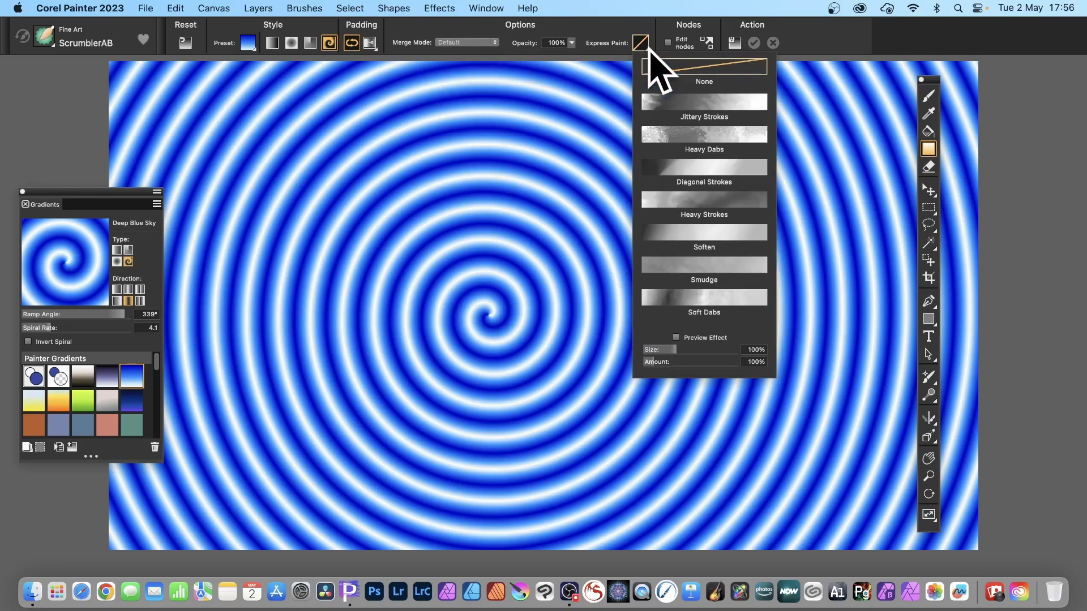
{"action": "left_click", "coordinate": [706, 139]}
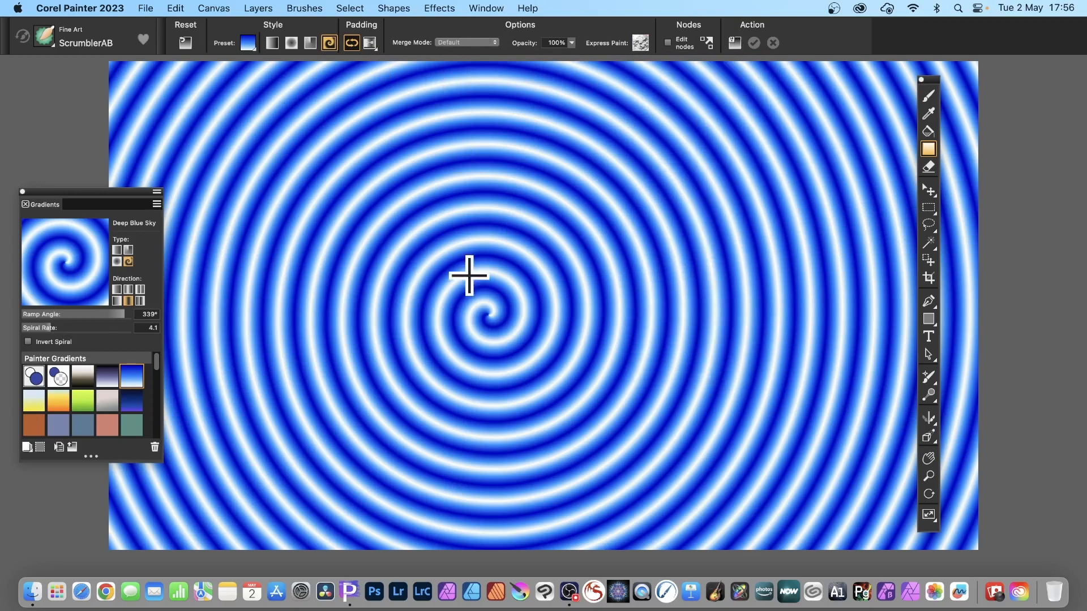
{"action": "left_click_drag", "start_coordinate": [482, 274], "coordinate": [531, 293]}
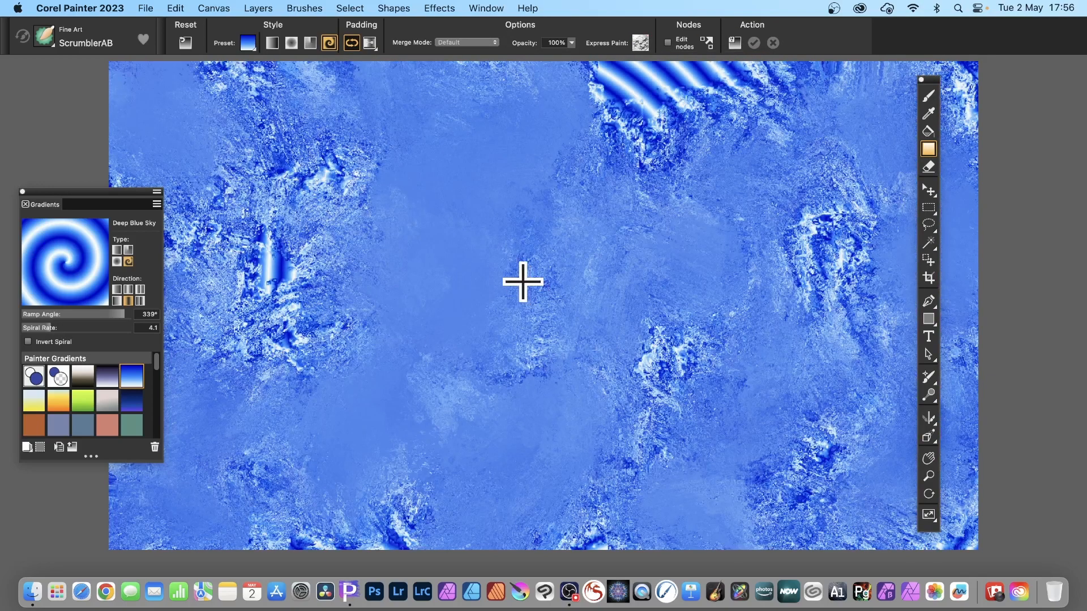
Step: Set the Express Paint style to Soft Dabs and fill the canvas with another spiral gradient
{"action": "left_click", "coordinate": [644, 45]}
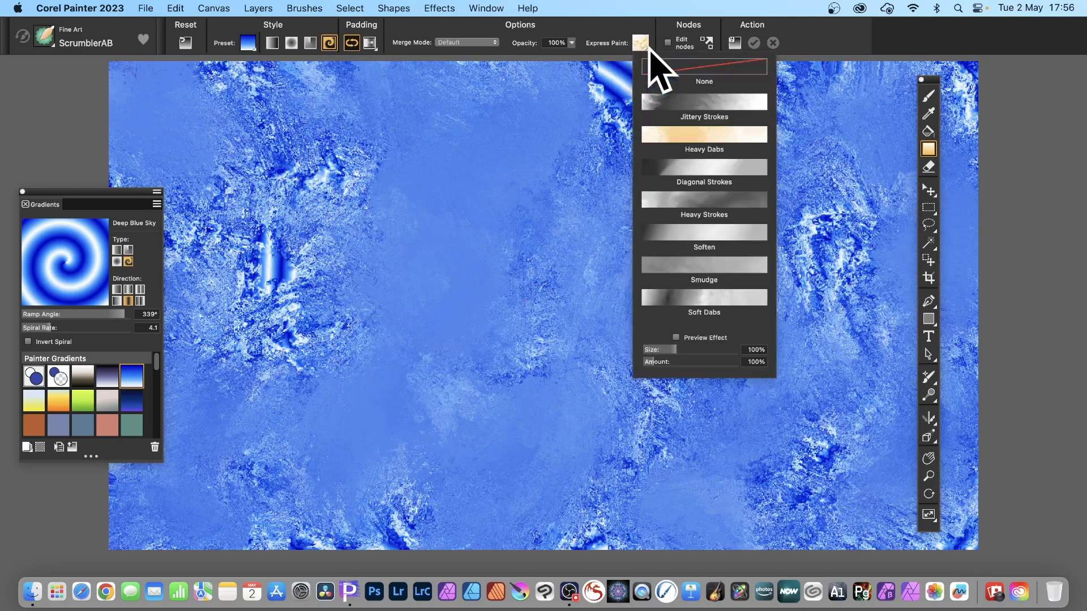
{"action": "left_click", "coordinate": [717, 311]}
{"action": "left_click", "coordinate": [509, 255]}
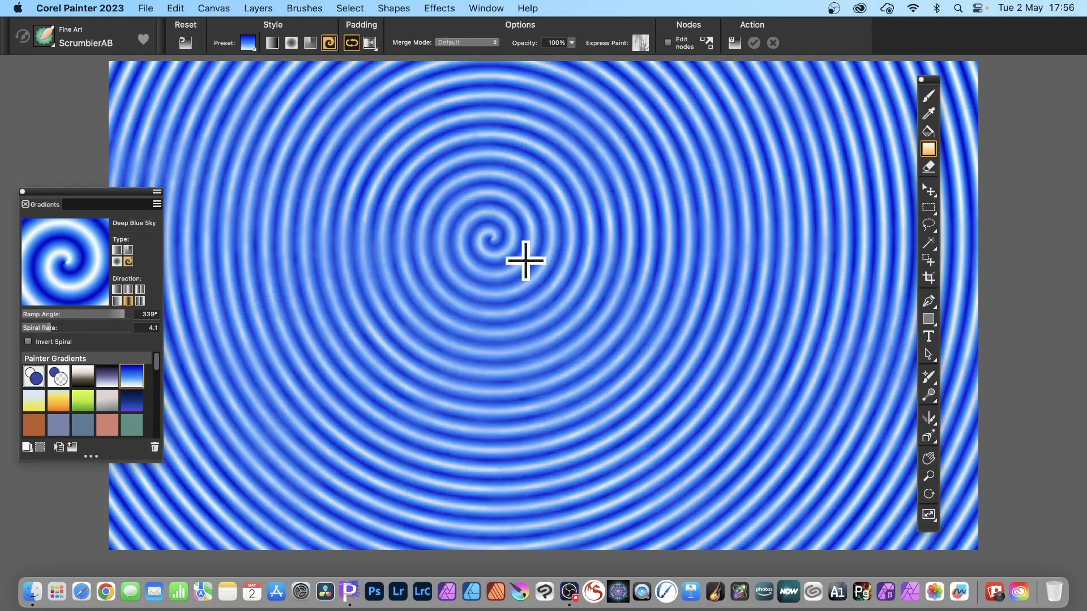
Step: Set the Express Paint style to Jittery Strokes and lay a spiral gradient centred in the upper middle of the canvas
{"action": "left_click", "coordinate": [641, 43]}
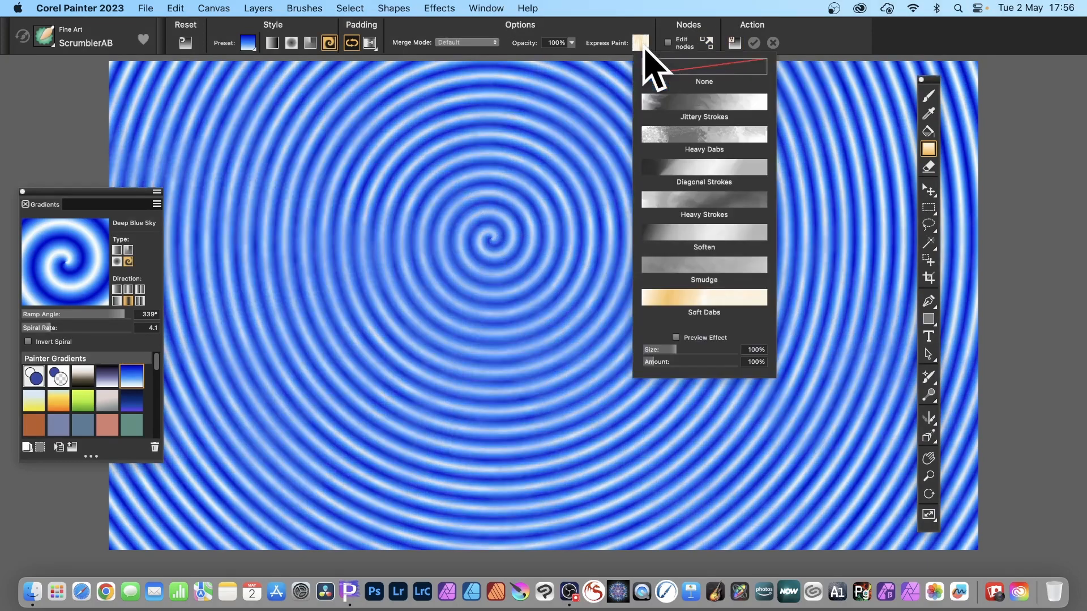
{"action": "left_click", "coordinate": [700, 108]}
{"action": "left_click_drag", "start_coordinate": [520, 221], "coordinate": [583, 253]}
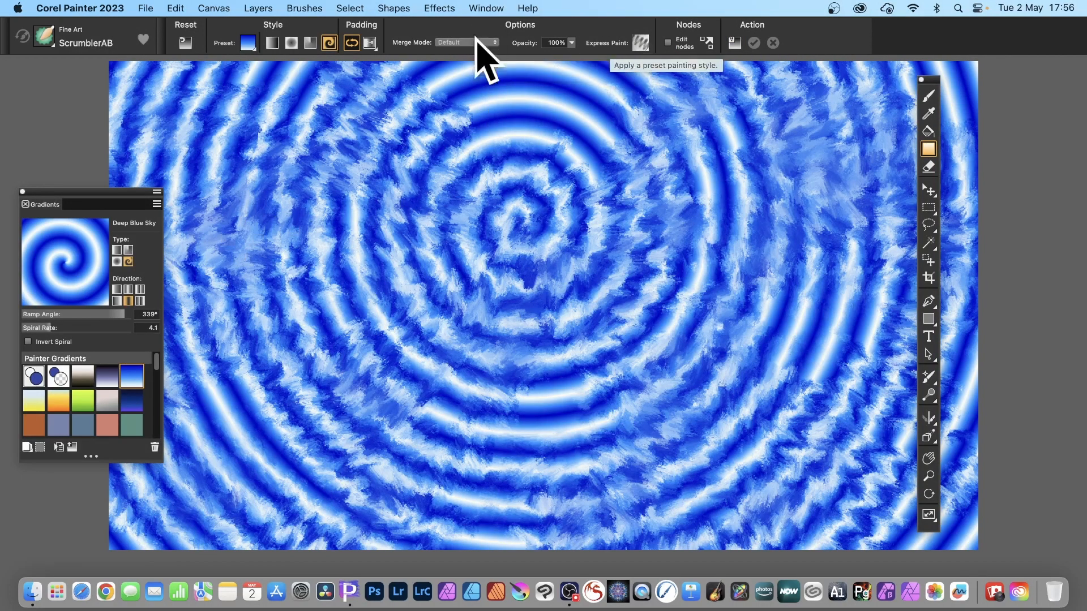
Step: Set Express Paint to None and fill the canvas with plain mirrored spirals, finishing with one centred near the canvas's upper-left corner
{"action": "left_click", "coordinate": [641, 42]}
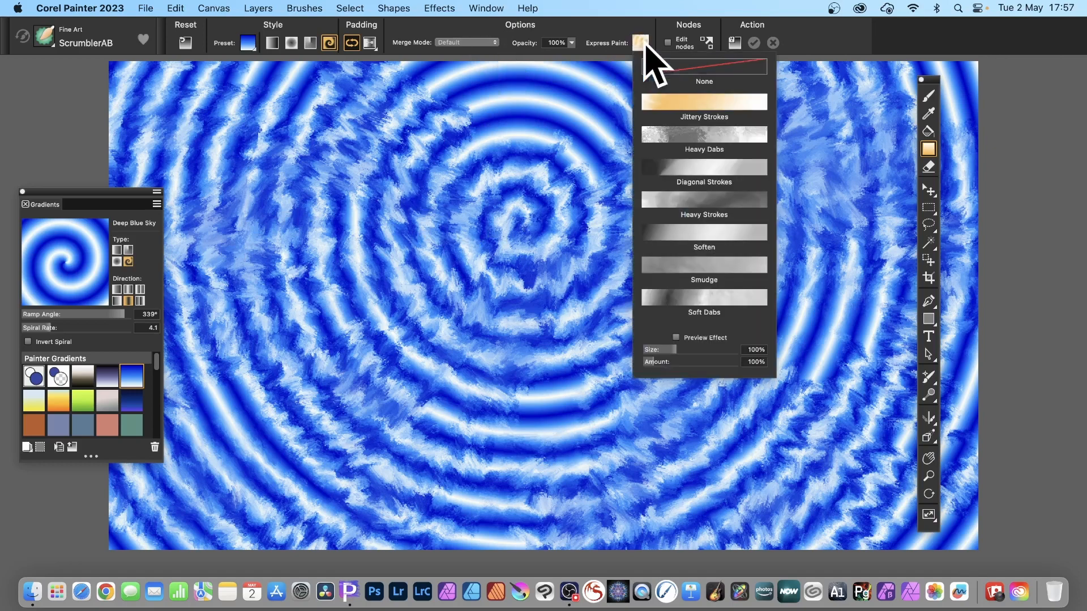
{"action": "left_click", "coordinate": [694, 67]}
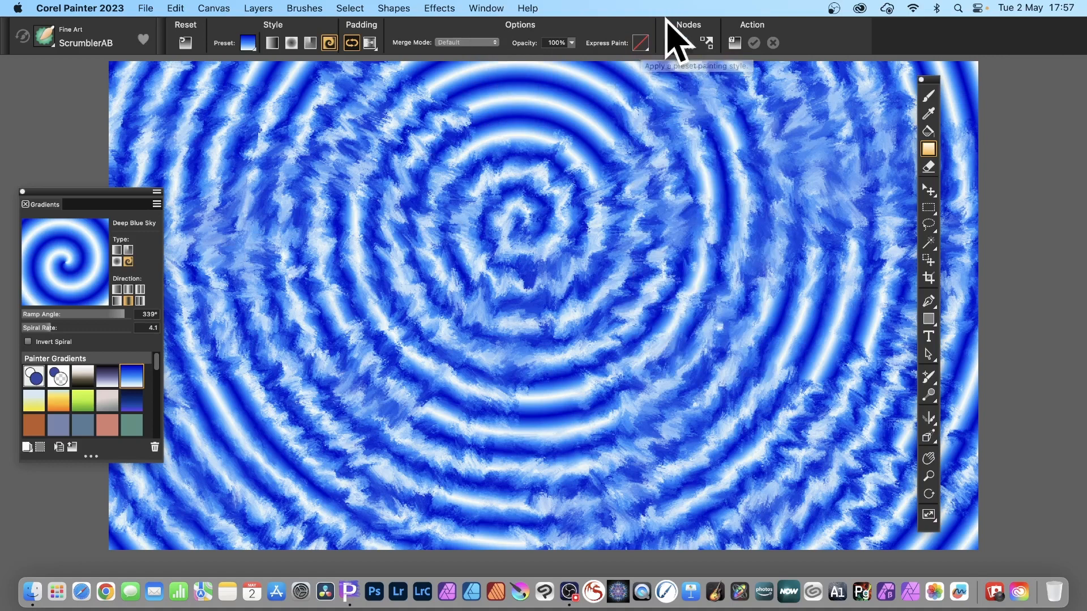
{"action": "left_click", "coordinate": [473, 43]}
{"action": "left_click", "coordinate": [477, 26]}
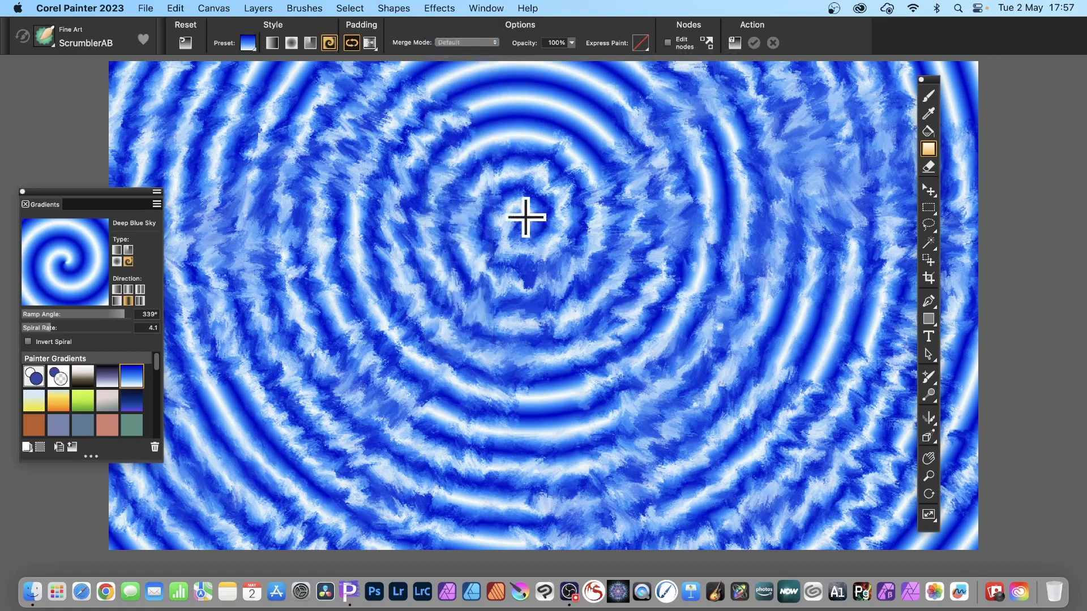
{"action": "left_click_drag", "start_coordinate": [527, 217], "coordinate": [586, 273]}
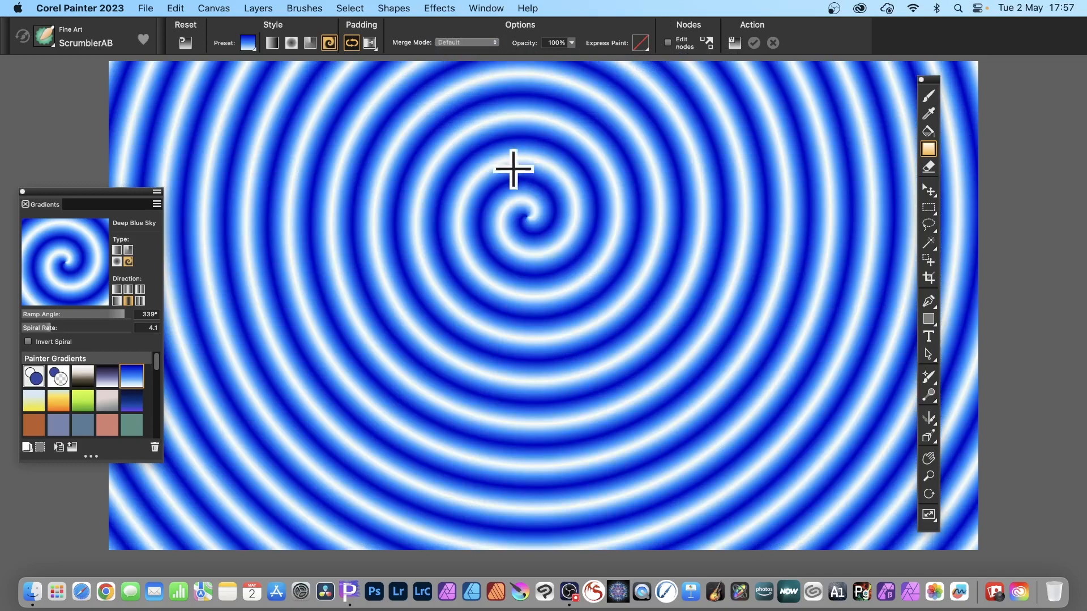
{"action": "left_click_drag", "start_coordinate": [262, 189], "coordinate": [317, 211]}
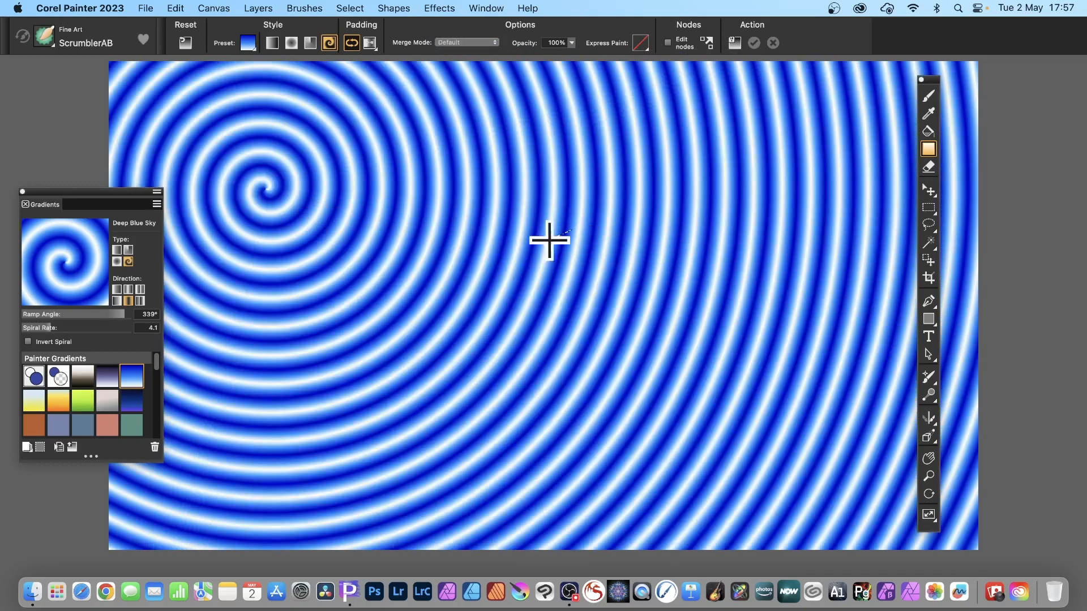
Step: Fill the canvas with a plain spiral centred in its upper middle and set the merge mode to Difference
{"action": "left_click_drag", "start_coordinate": [573, 229], "coordinate": [516, 253]}
{"action": "left_click", "coordinate": [481, 43]}
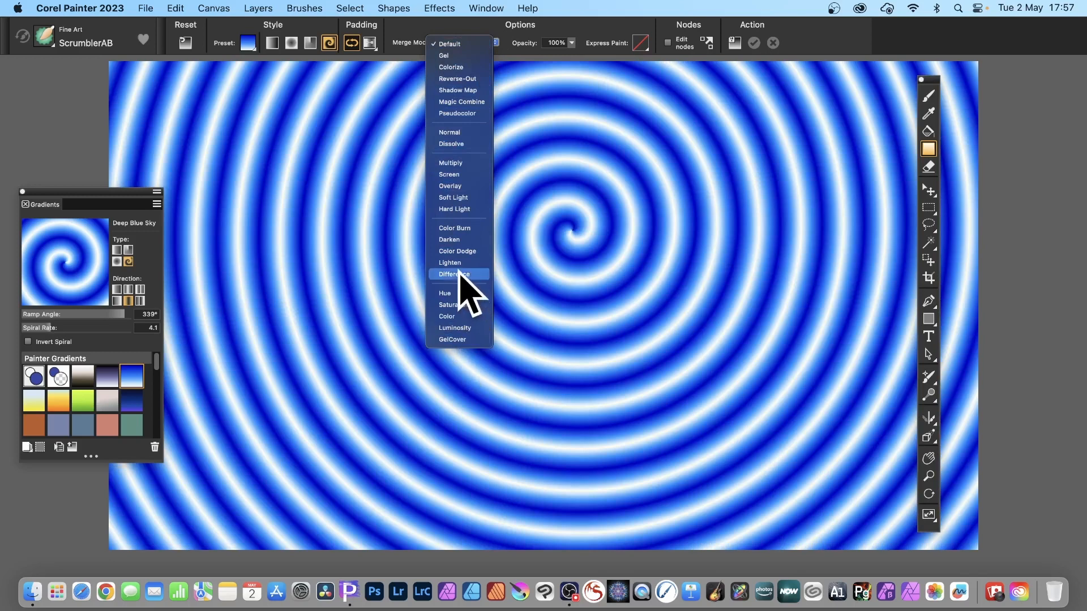
{"action": "left_click", "coordinate": [461, 276]}
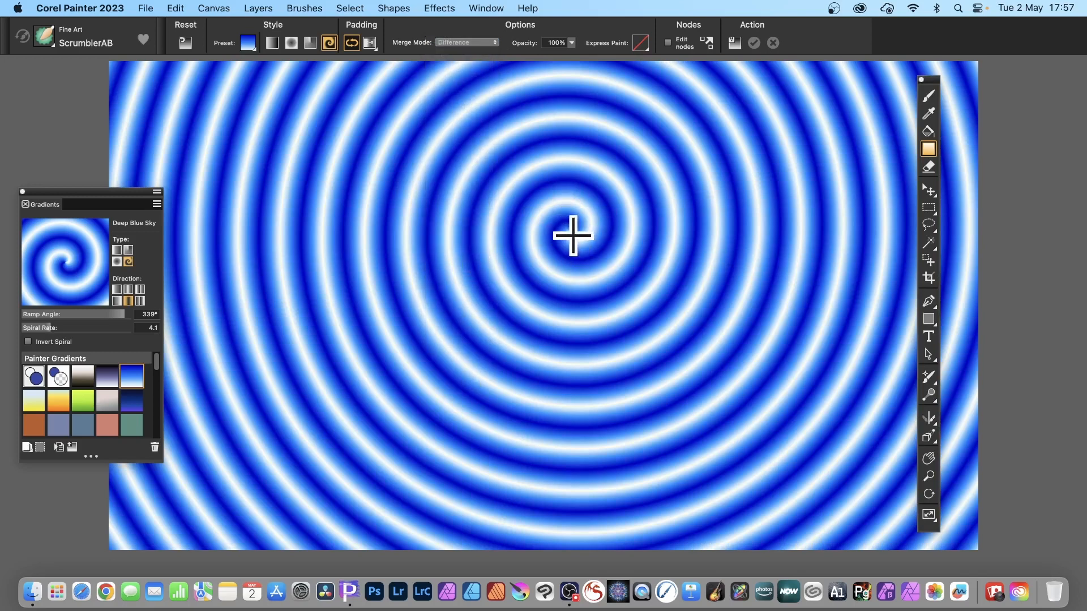
Step: Try Difference-mode spirals of several sizes from around the existing spiral's centre, undoing each one
{"action": "left_click_drag", "start_coordinate": [552, 253], "coordinate": [472, 298]}
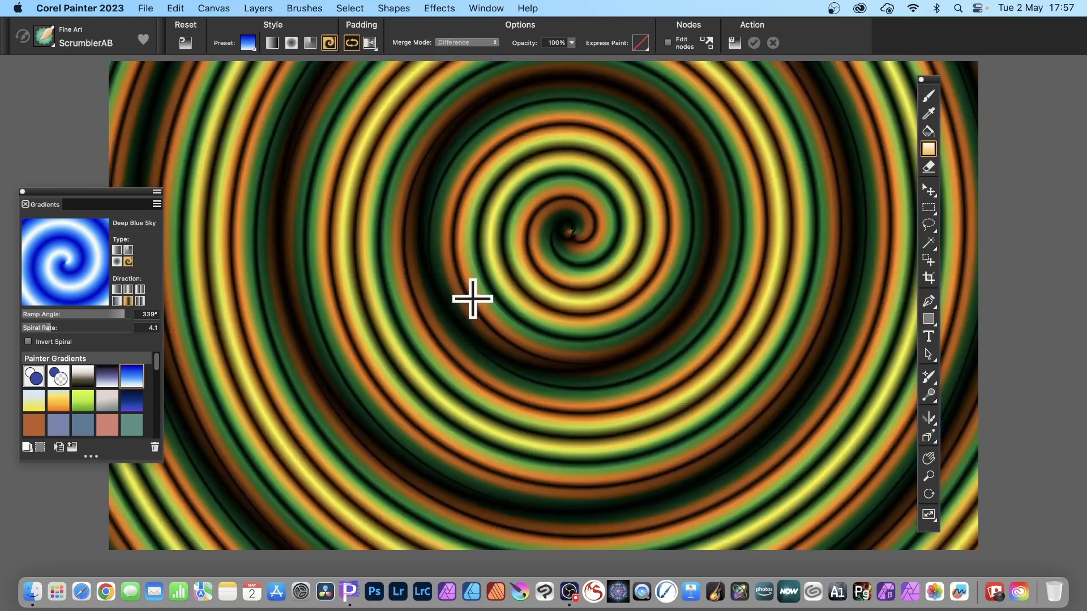
{"action": "key", "text": "super+z"}
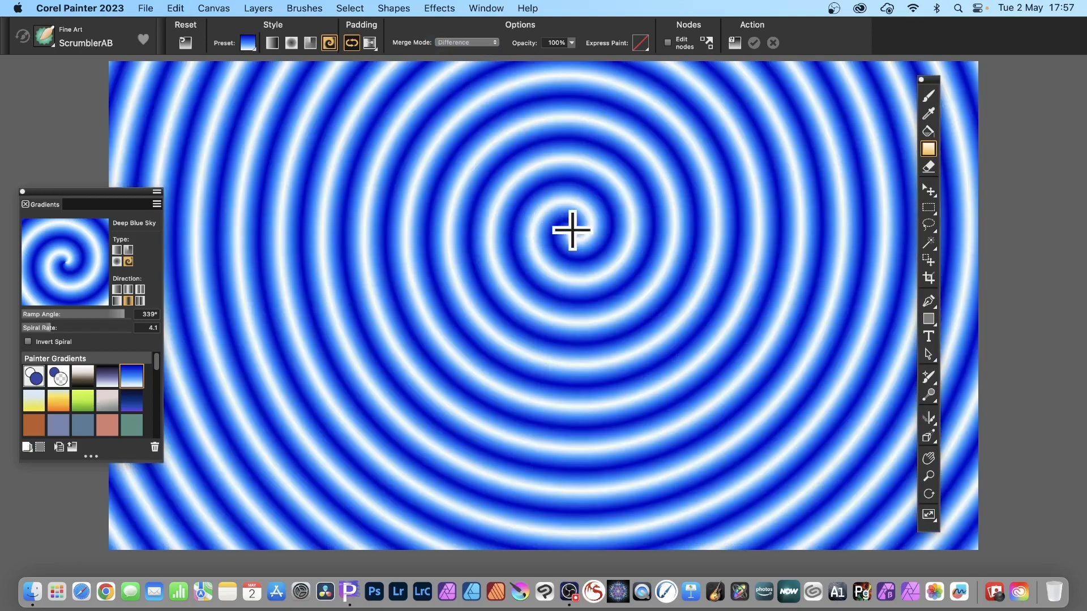
{"action": "left_click_drag", "start_coordinate": [572, 229], "coordinate": [563, 243]}
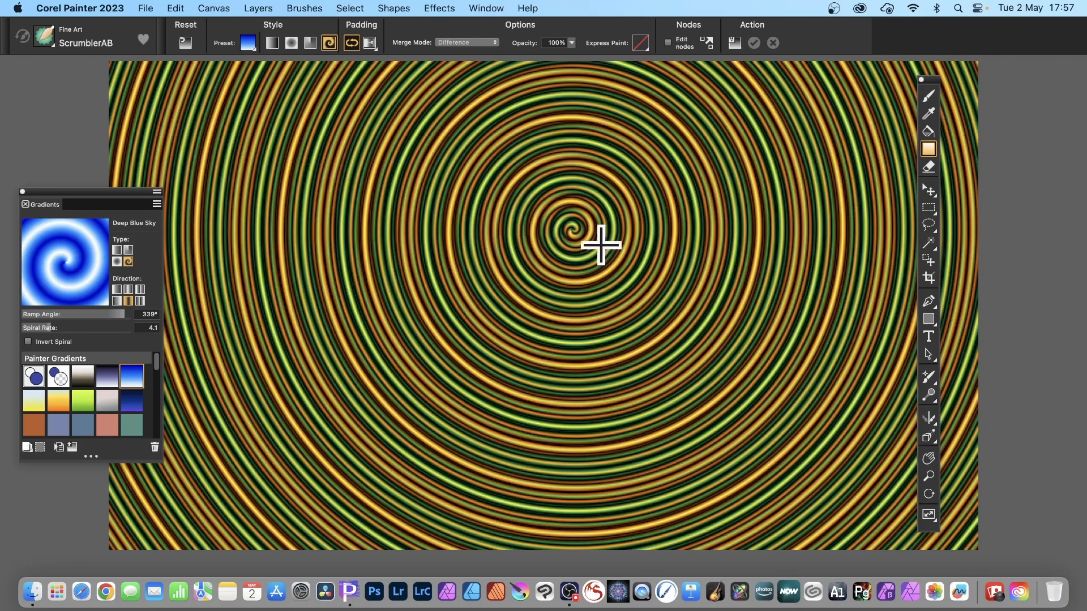
{"action": "key", "text": "super+z"}
{"action": "left_click_drag", "start_coordinate": [563, 230], "coordinate": [385, 356]}
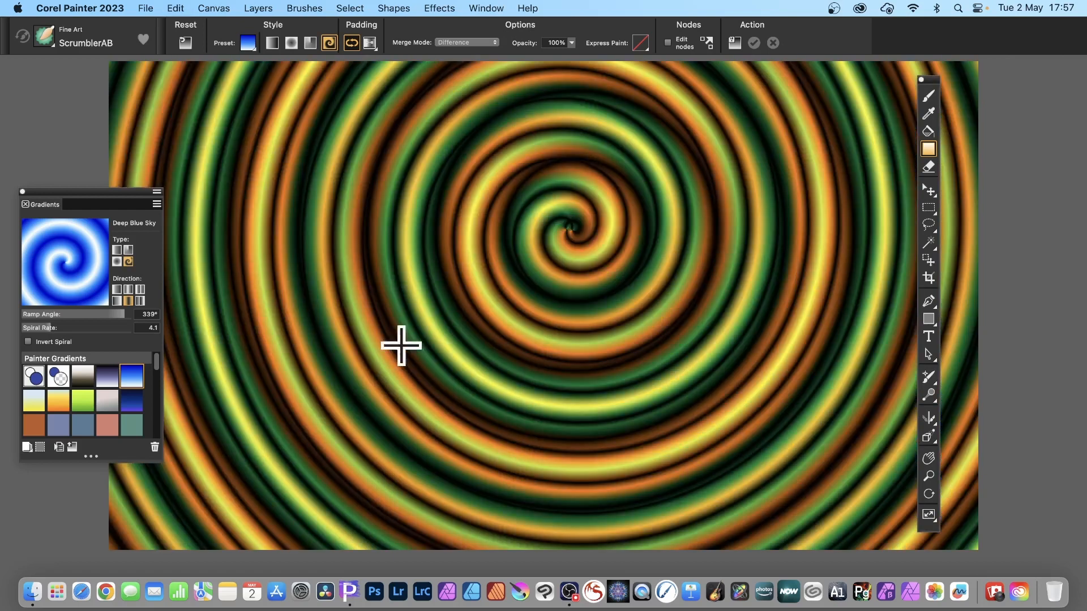
{"action": "key", "text": "super+z"}
{"action": "left_click_drag", "start_coordinate": [570, 228], "coordinate": [897, 470]}
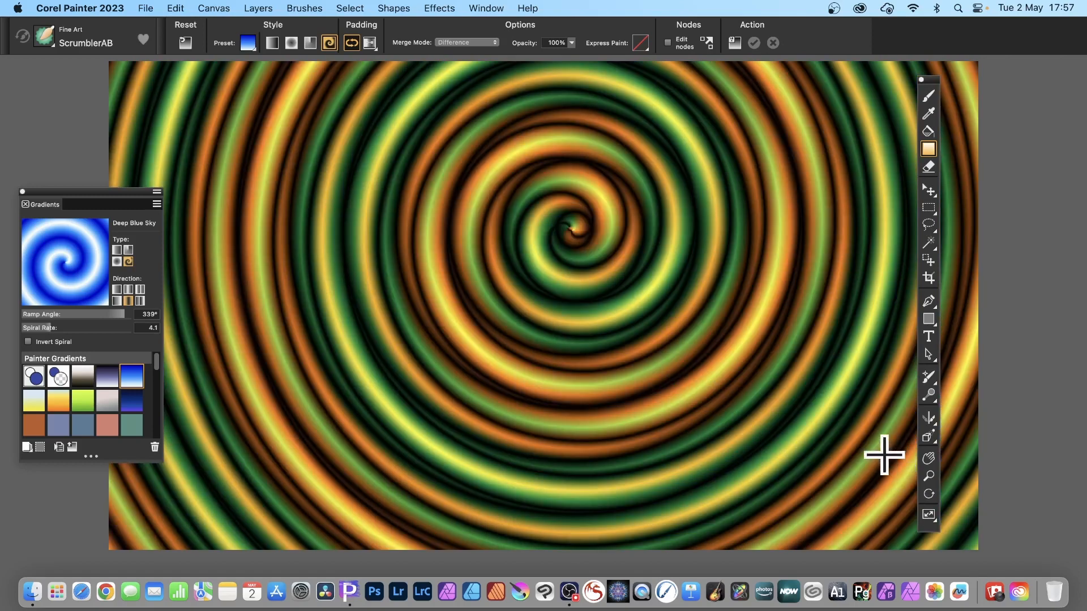
{"action": "key", "text": "super+z"}
Step: Overlay two Difference-mode spirals, one centred near the canvas's upper-left corner and one to the right of the existing spiral's centre
{"action": "left_click_drag", "start_coordinate": [279, 194], "coordinate": [523, 255]}
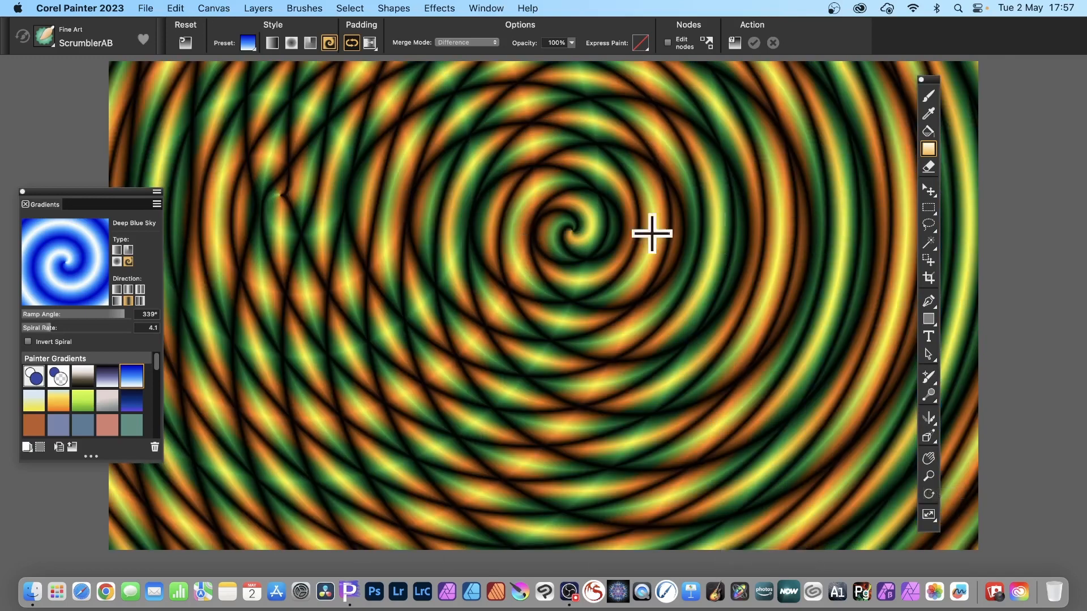
{"action": "left_click", "coordinate": [486, 42]}
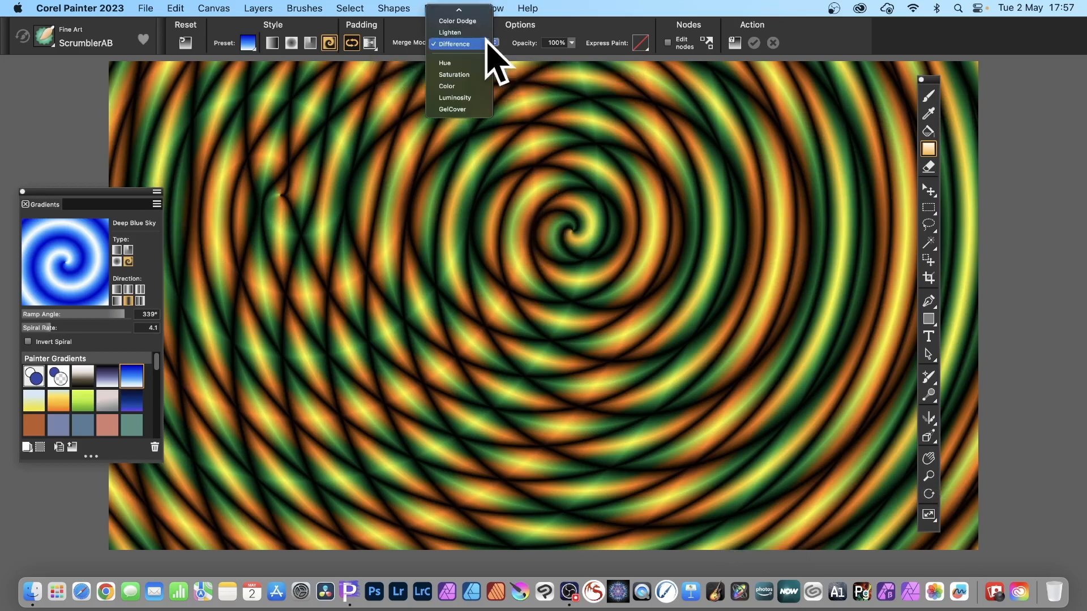
{"action": "left_click", "coordinate": [594, 36]}
{"action": "left_click_drag", "start_coordinate": [745, 228], "coordinate": [470, 143]}
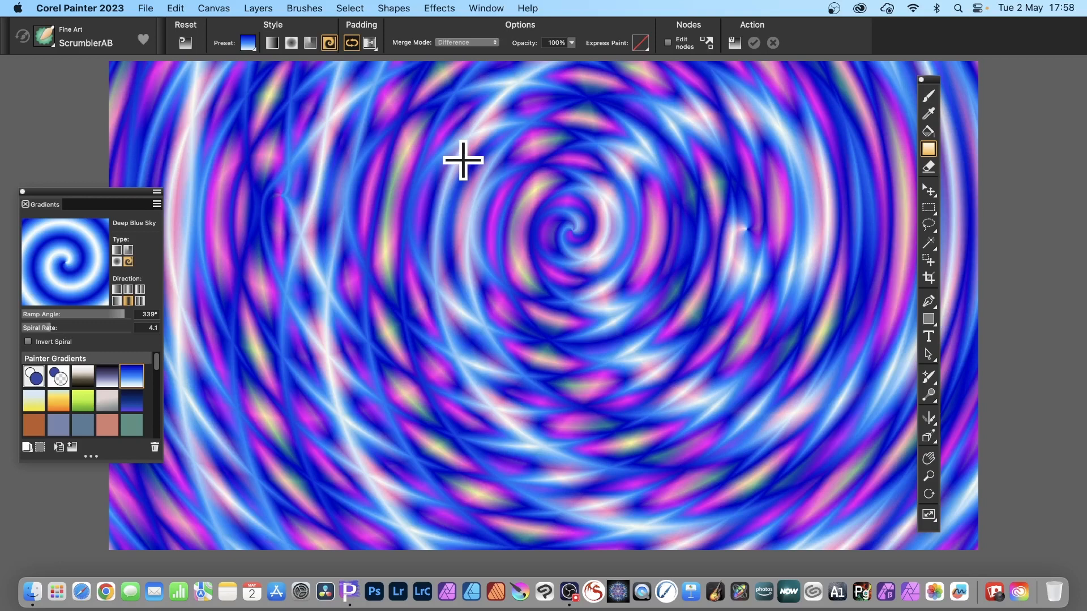
Step: Open the Apply Surface Texture effect for the spiral artwork and move its dialog aside to reveal the preview
{"action": "left_click", "coordinate": [444, 8]}
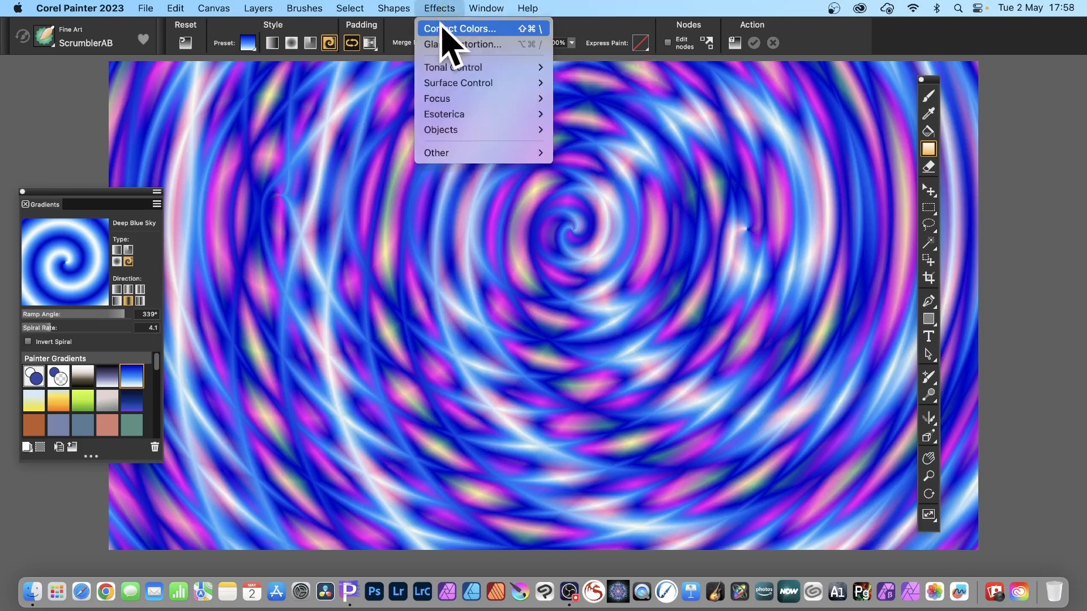
{"action": "mouse_move", "coordinate": [443, 69]}
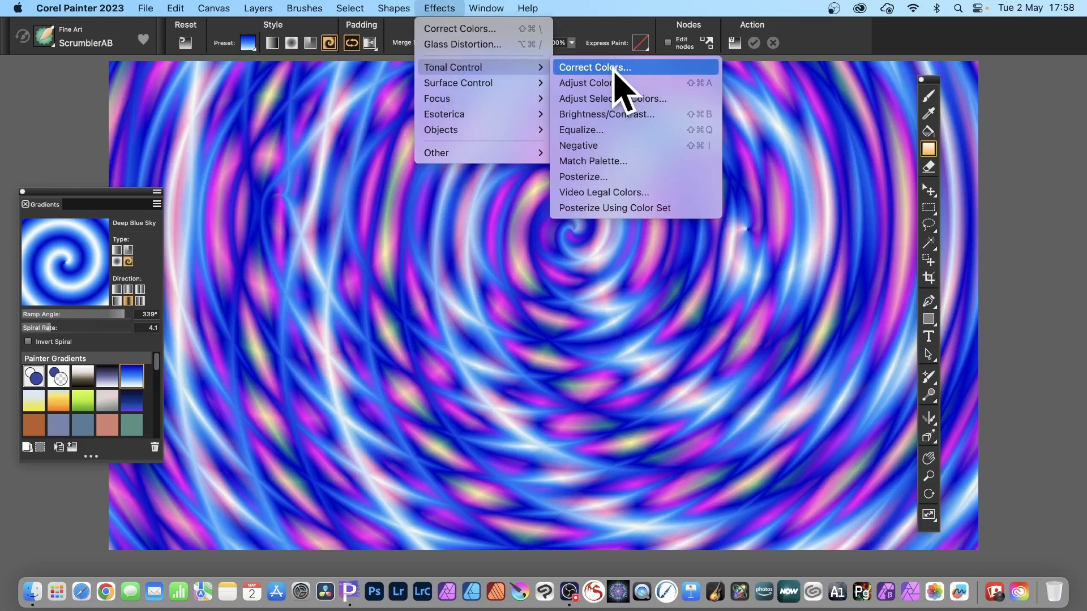
{"action": "mouse_move", "coordinate": [486, 85]}
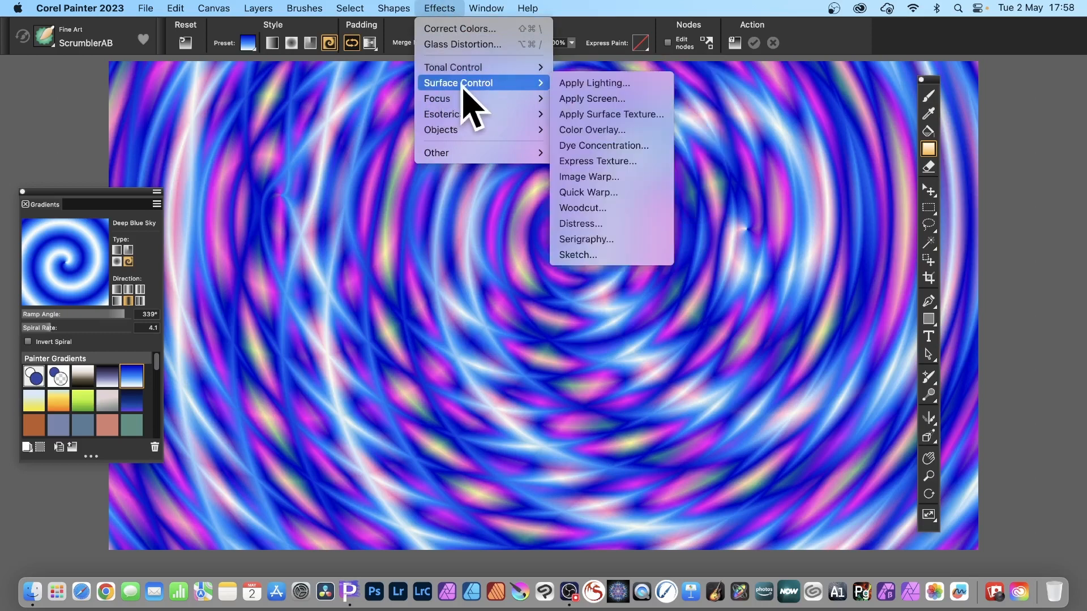
{"action": "left_click", "coordinate": [621, 115]}
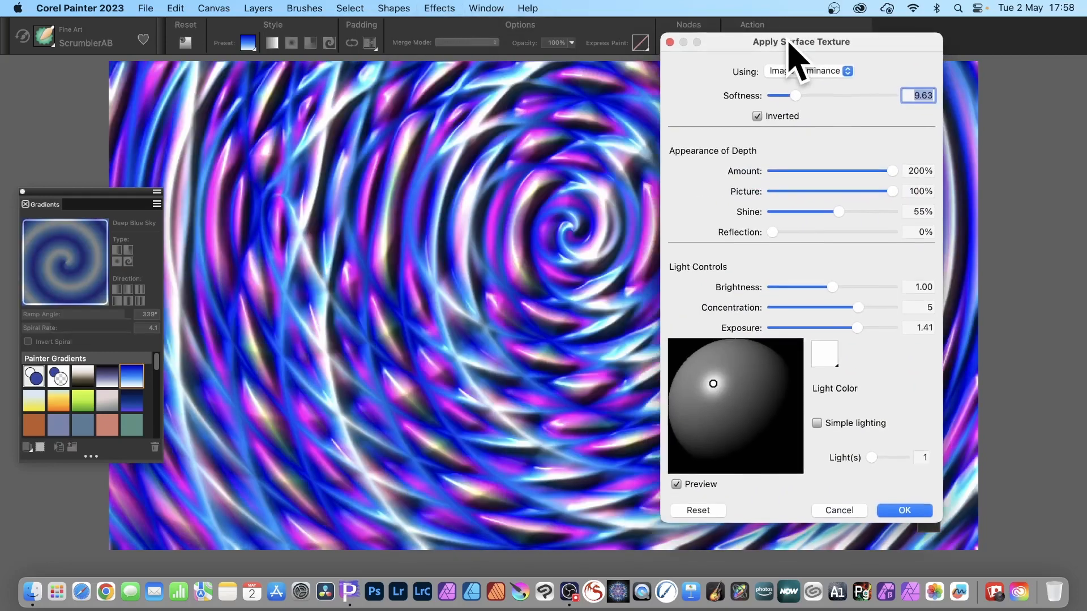
{"action": "left_click_drag", "start_coordinate": [789, 45], "coordinate": [740, 42]}
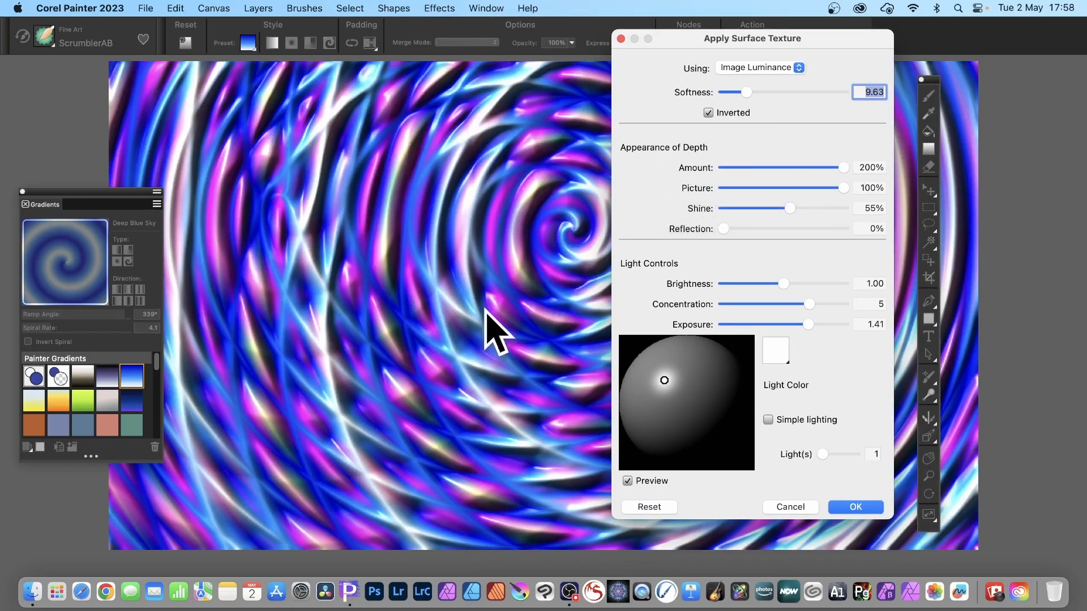
{"action": "left_click_drag", "start_coordinate": [689, 38], "coordinate": [767, 33]}
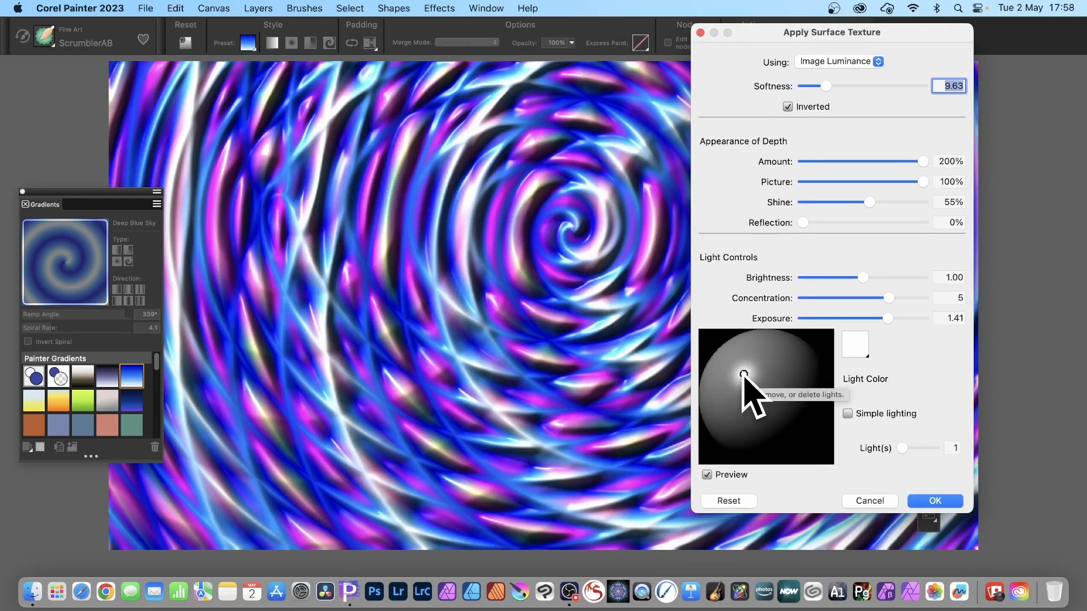
Step: Move the surface texture's light toward the sphere's upper-left edge and place a second light beside it
{"action": "left_click_drag", "start_coordinate": [743, 373], "coordinate": [720, 365]}
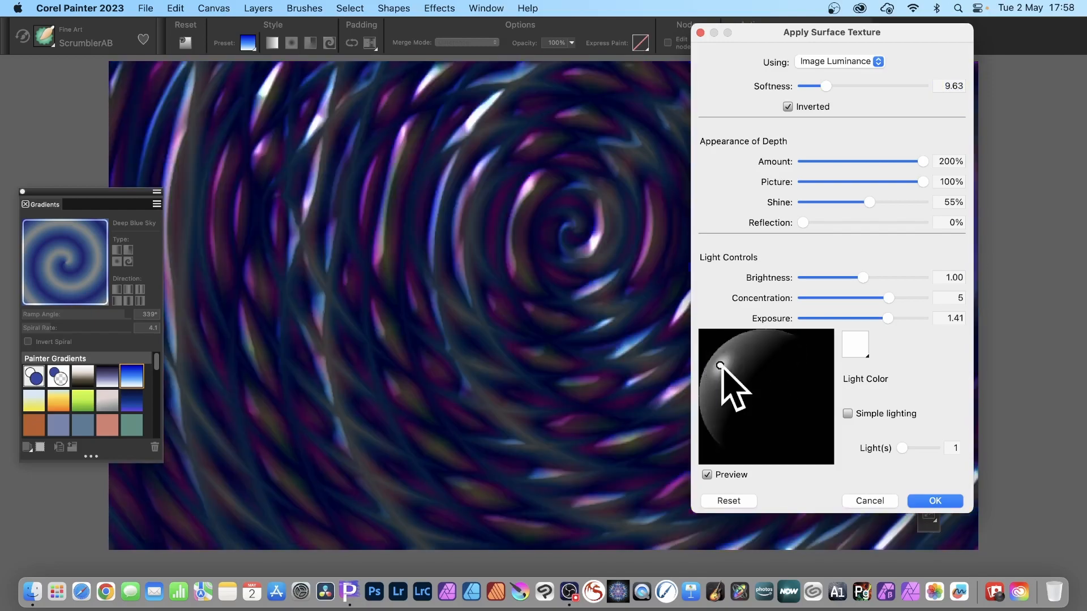
{"action": "left_click", "coordinate": [756, 394]}
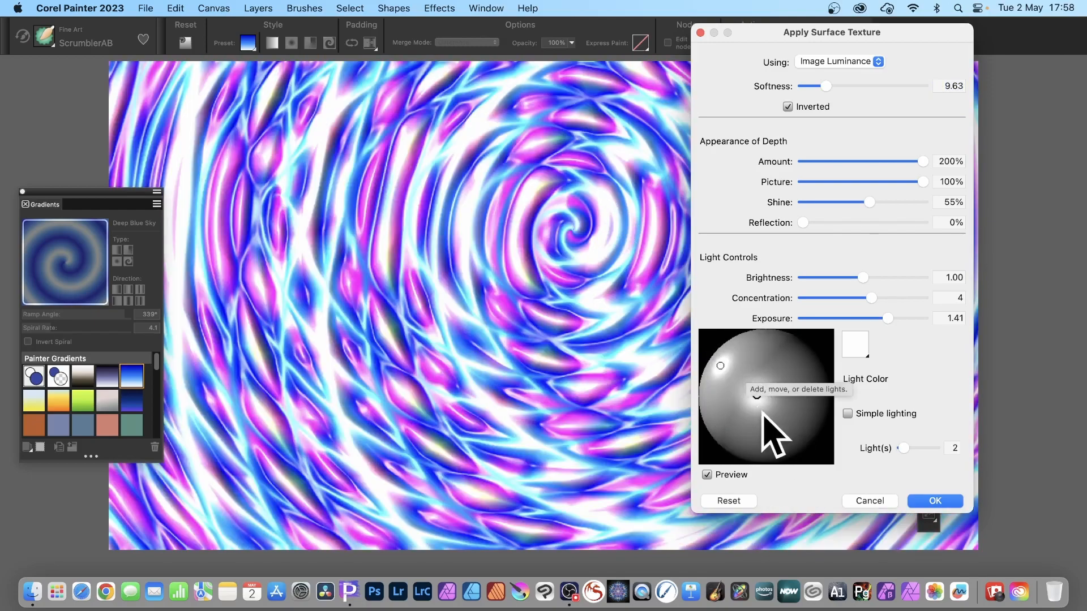
{"action": "left_click_drag", "start_coordinate": [757, 397], "coordinate": [732, 376]}
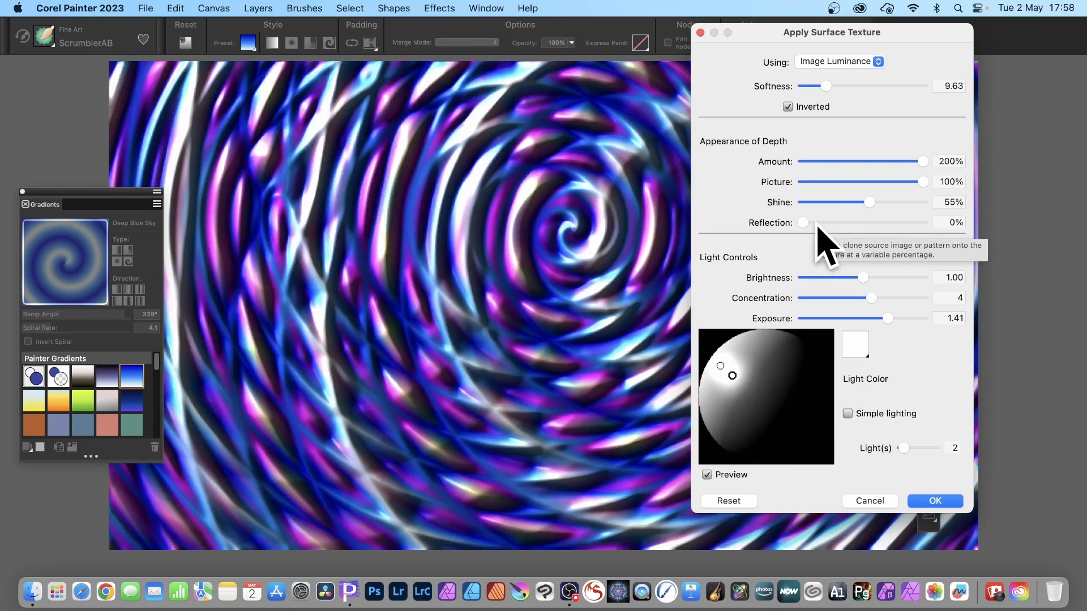
Step: Preview the surface texture using Paper as its source and switch it back to Image Luminance
{"action": "left_click", "coordinate": [838, 62]}
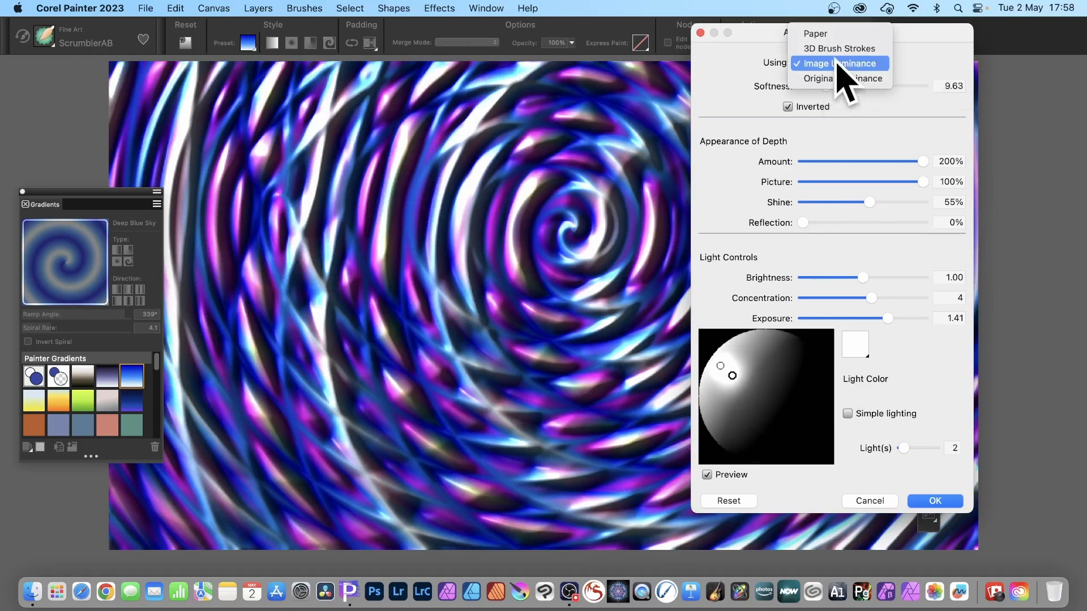
{"action": "left_click", "coordinate": [828, 34]}
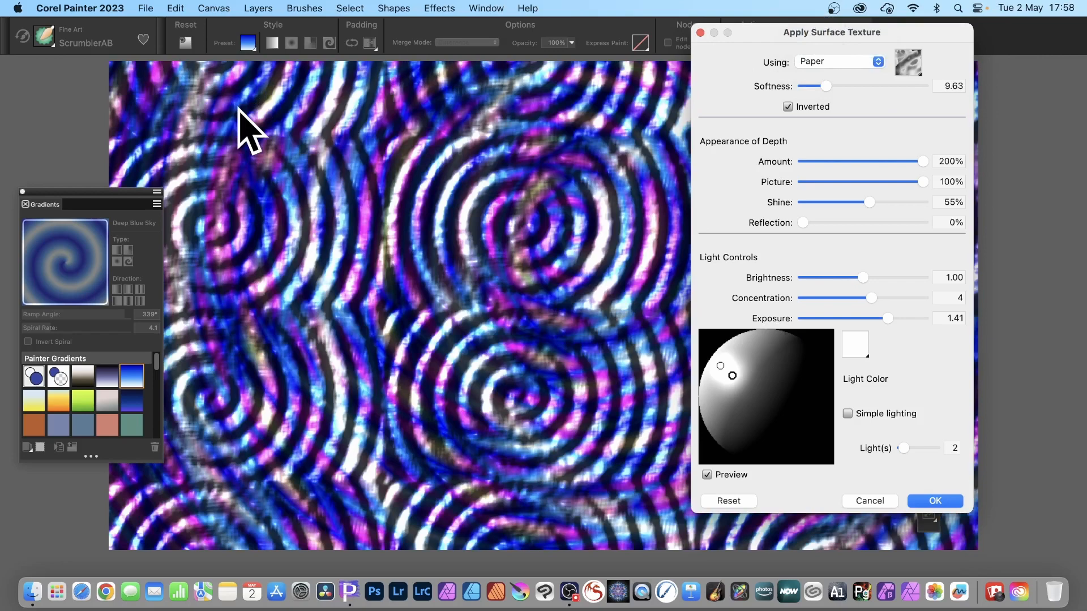
{"action": "left_click", "coordinate": [822, 62]}
{"action": "left_click", "coordinate": [826, 95]}
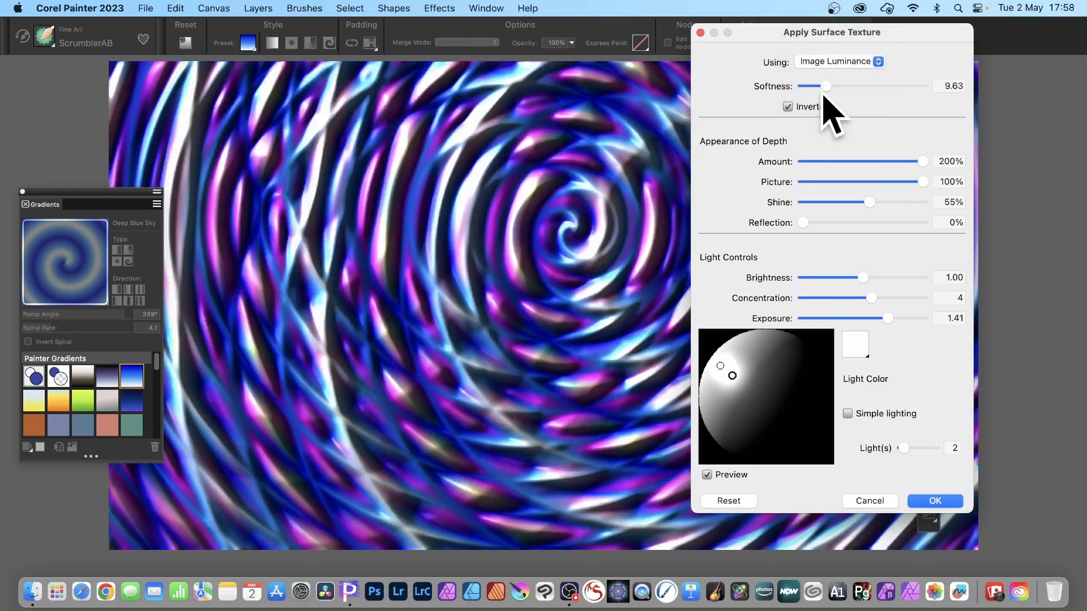
Step: Compare the surface texture with Inverted off and on, set Picture to 60% and cancel the effect
{"action": "left_click", "coordinate": [788, 107]}
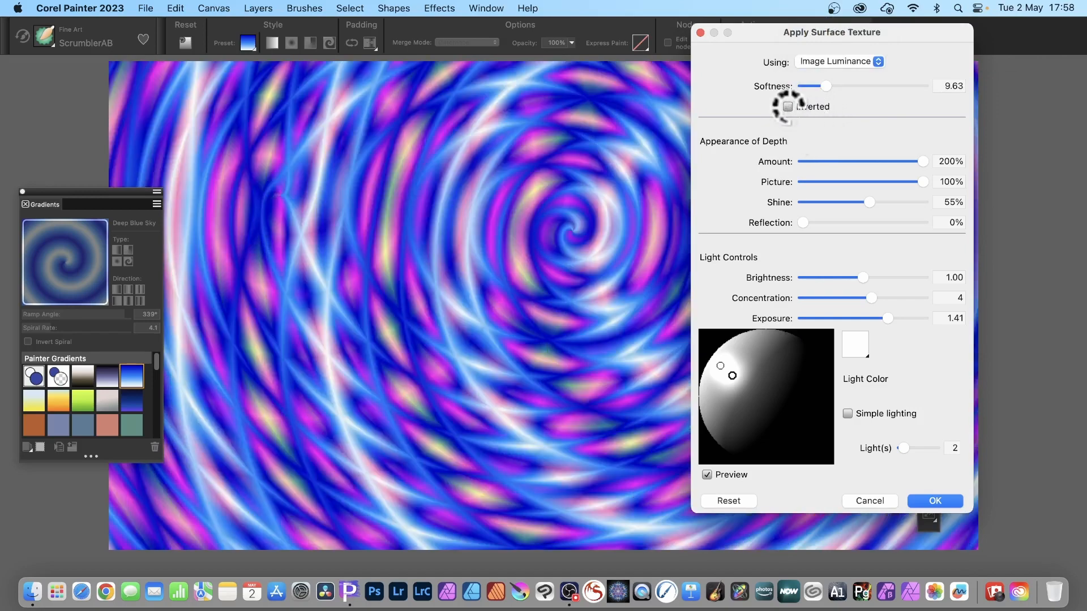
{"action": "left_click", "coordinate": [790, 108]}
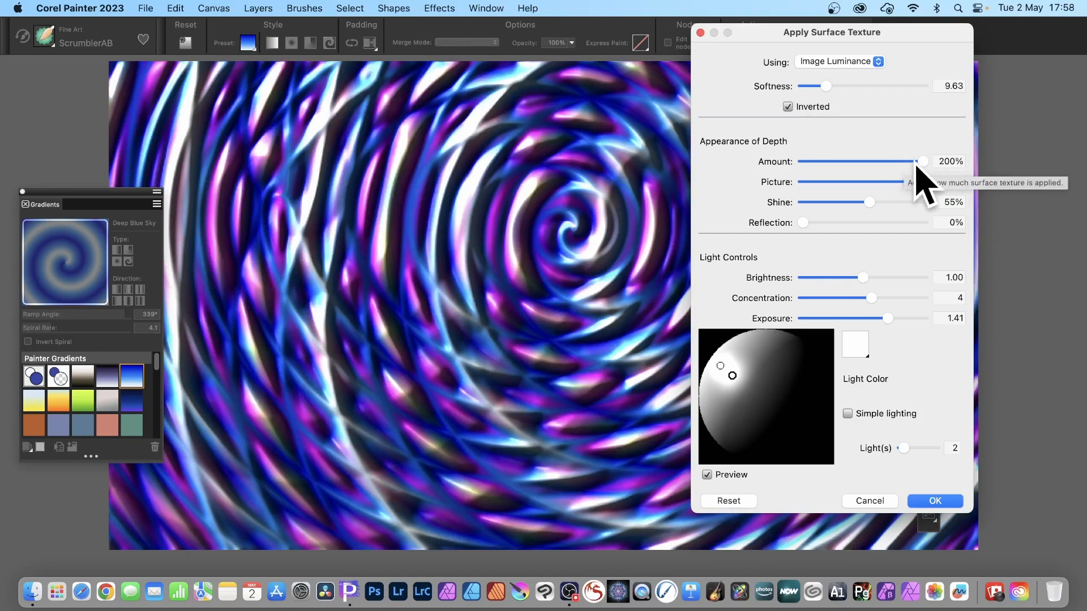
{"action": "mouse_move", "coordinate": [922, 161]}
{"action": "left_mouse_down"}
{"action": "mouse_move", "coordinate": [843, 161]}
{"action": "mouse_move", "coordinate": [892, 183]}
{"action": "mouse_move", "coordinate": [874, 183]}
{"action": "mouse_move", "coordinate": [837, 150]}
{"action": "mouse_move", "coordinate": [978, 168]}
{"action": "left_mouse_up"}
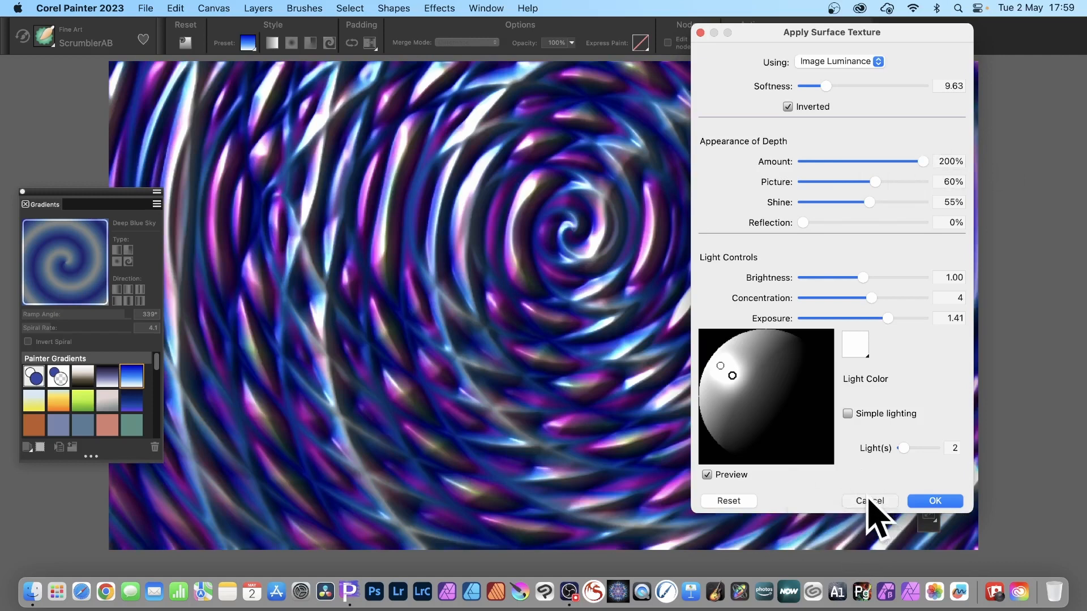
{"action": "left_click", "coordinate": [871, 501]}
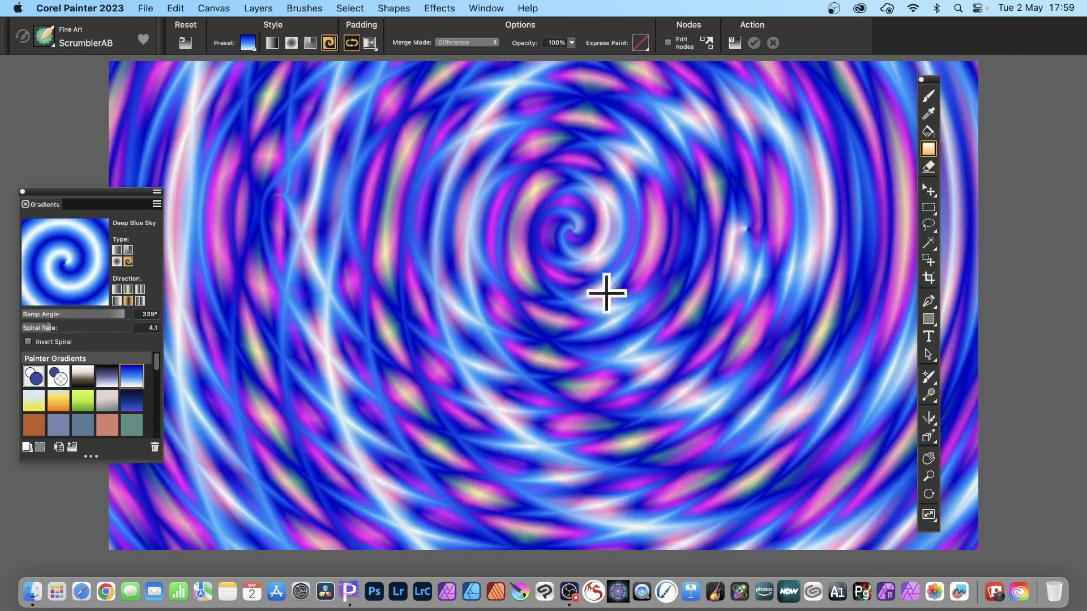
Step: Open the Glass Distortion effect for the spiral artwork and base it on Image Luminance, keeping the dialog clear of the pattern's centre
{"action": "left_click", "coordinate": [446, 5]}
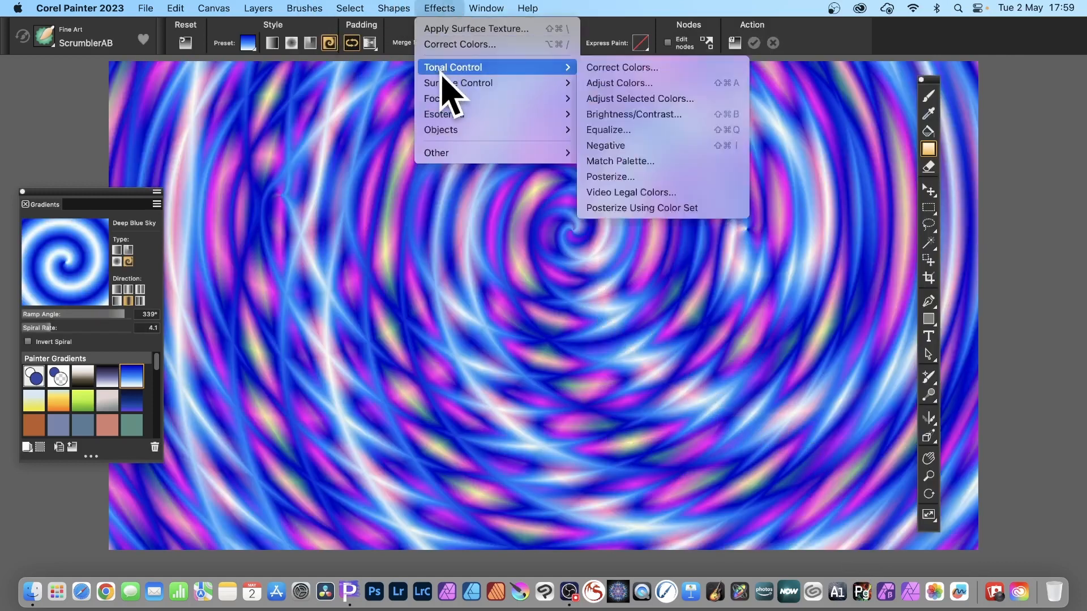
{"action": "mouse_move", "coordinate": [444, 99]}
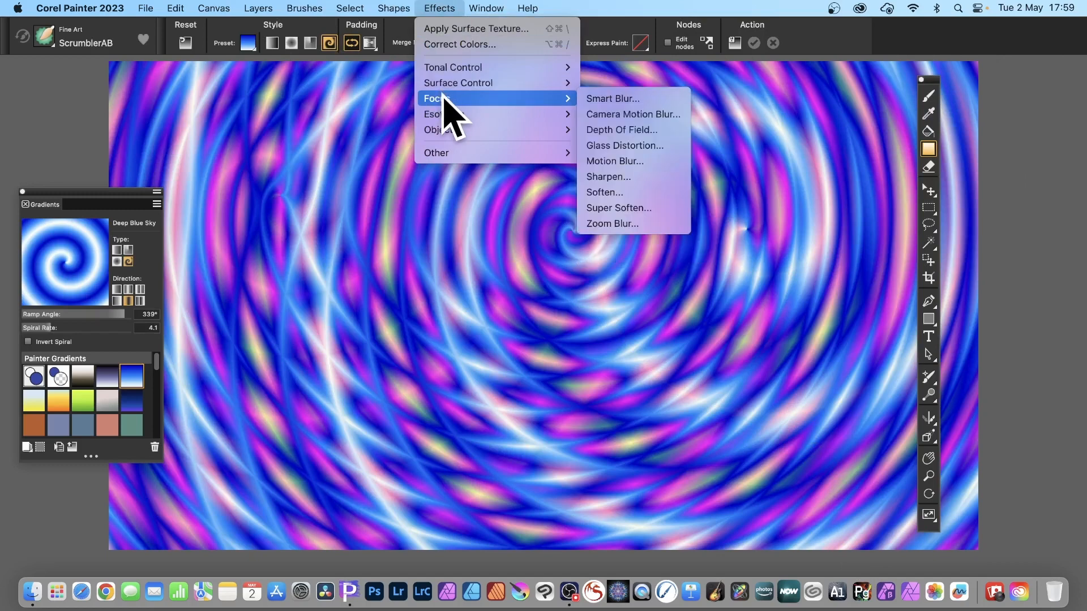
{"action": "left_click", "coordinate": [614, 146]}
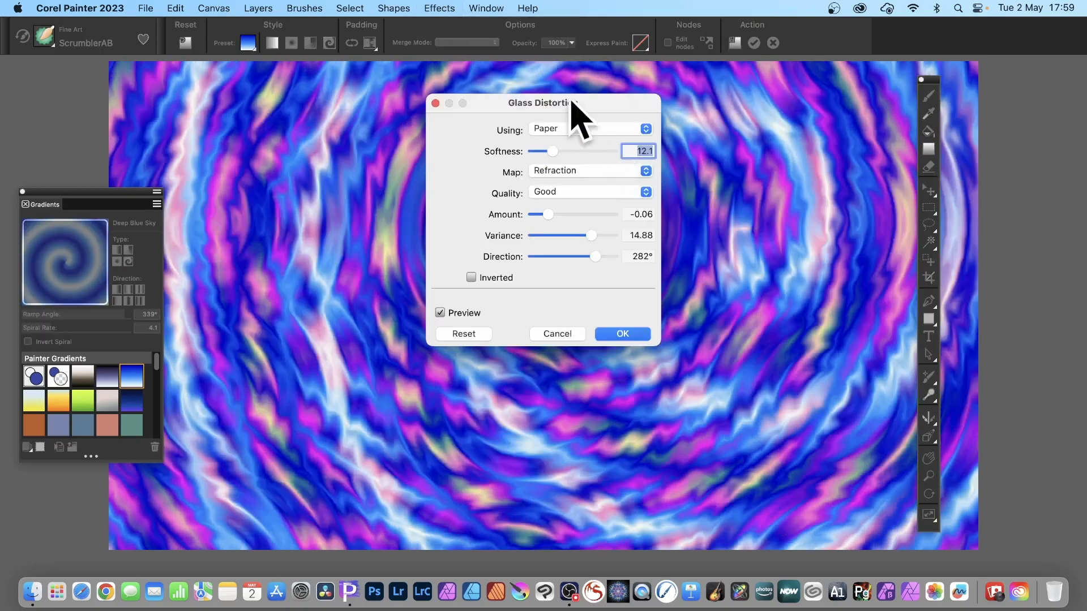
{"action": "left_click_drag", "start_coordinate": [570, 102], "coordinate": [786, 105]}
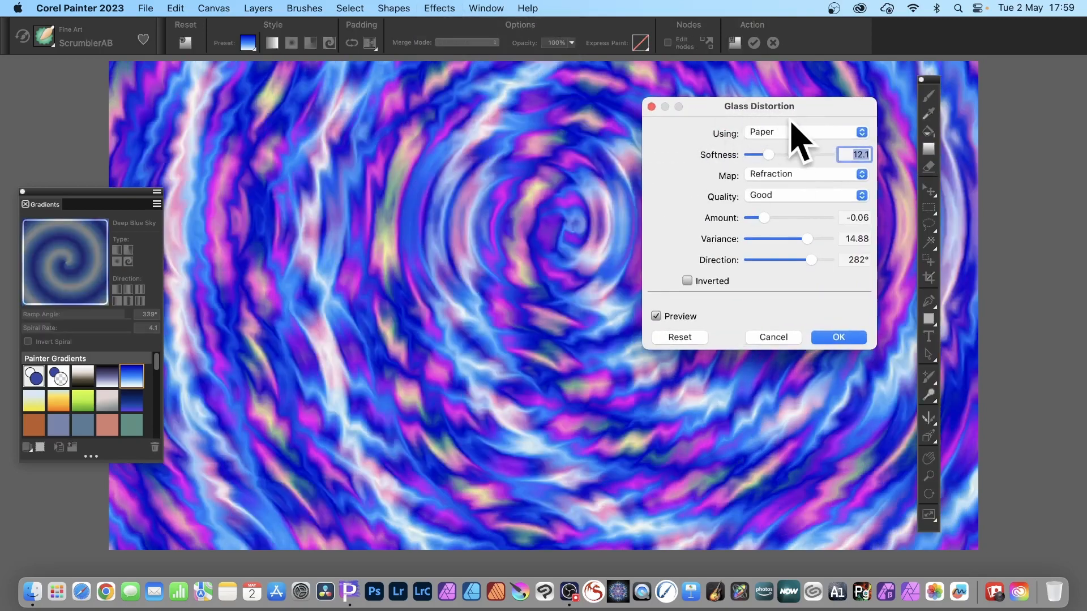
{"action": "left_click", "coordinate": [765, 134]}
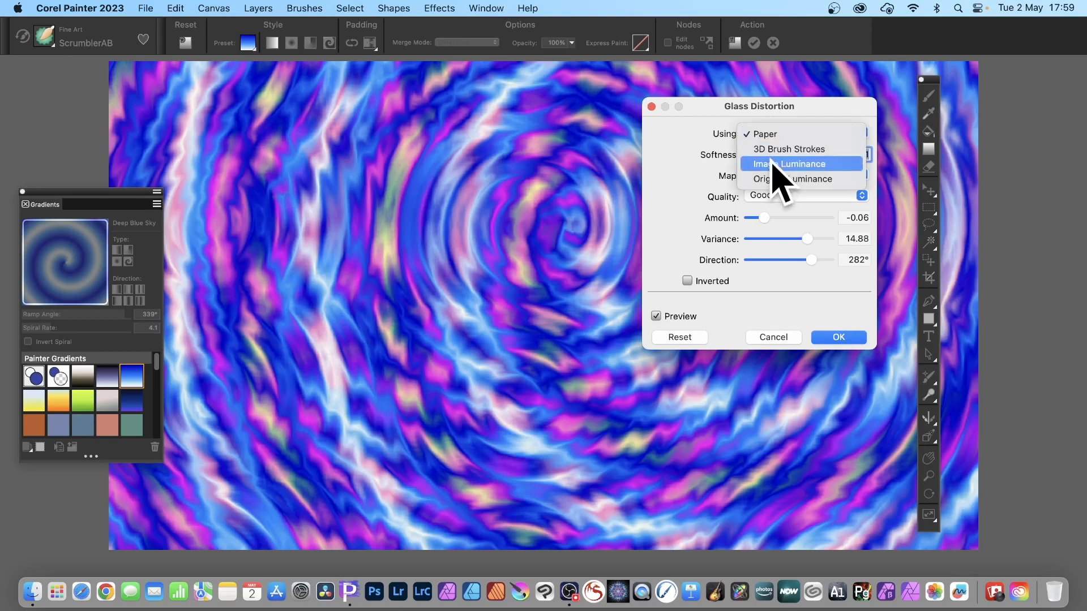
{"action": "left_click", "coordinate": [778, 164]}
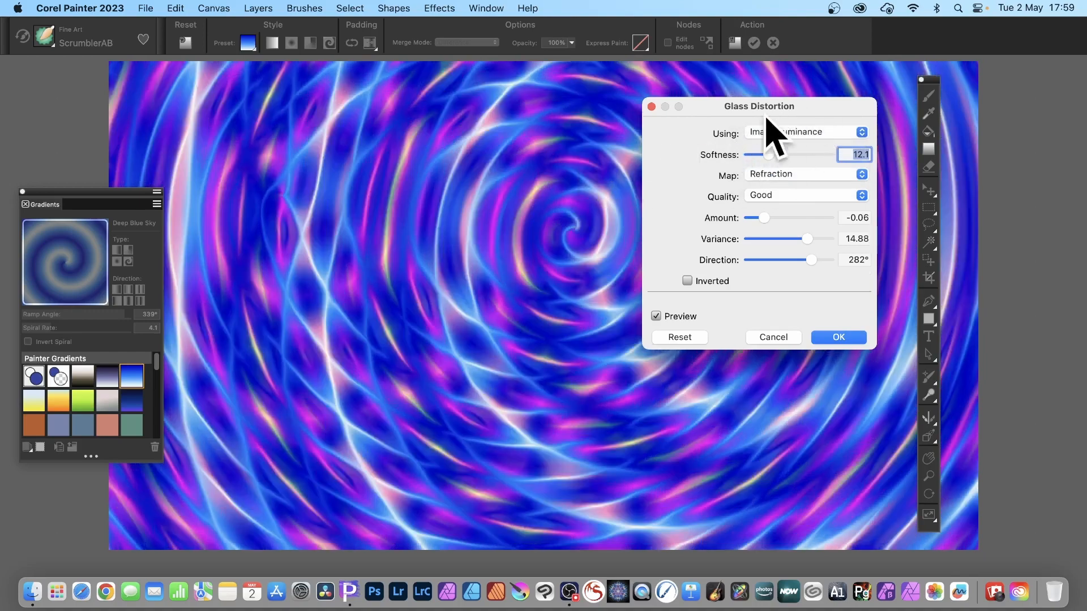
{"action": "mouse_move", "coordinate": [765, 116]}
{"action": "left_mouse_down"}
{"action": "mouse_move", "coordinate": [809, 68]}
{"action": "mouse_move", "coordinate": [768, 124]}
{"action": "left_mouse_up"}
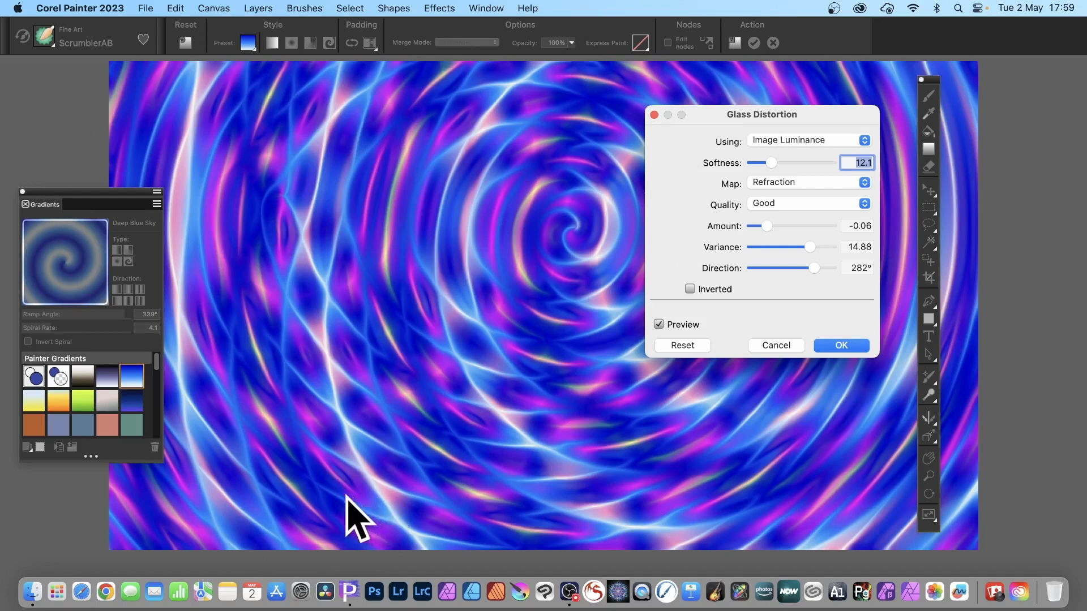
Step: Reduce the glass distortion's Softness to 8.5 and compare the Vector Displacement and Angle Displacement maps before returning to Refraction
{"action": "left_click", "coordinate": [754, 163]}
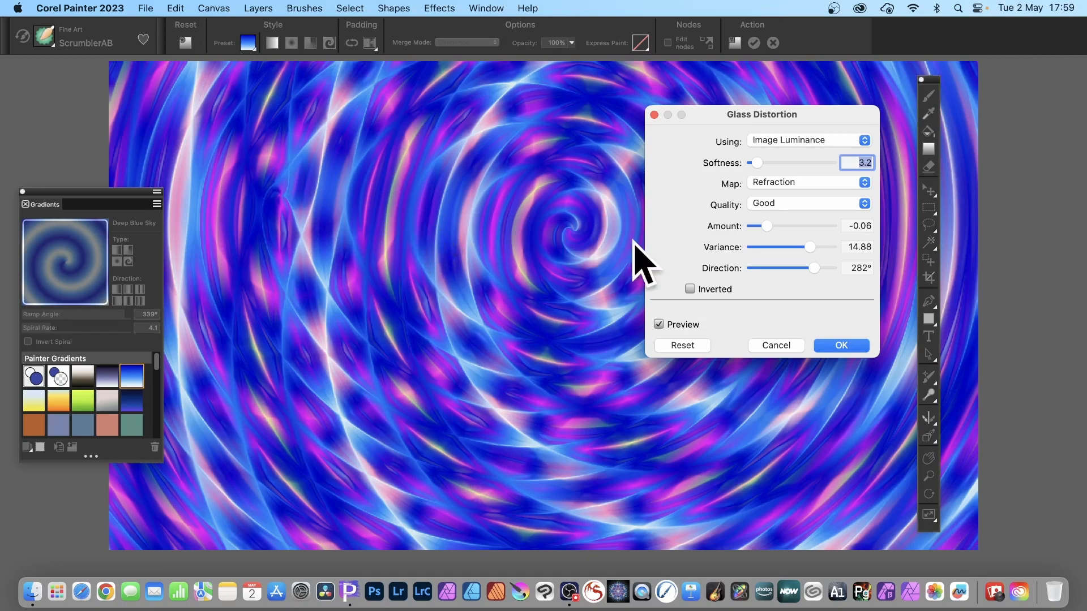
{"action": "left_click", "coordinate": [767, 163]}
{"action": "left_click", "coordinate": [784, 183]}
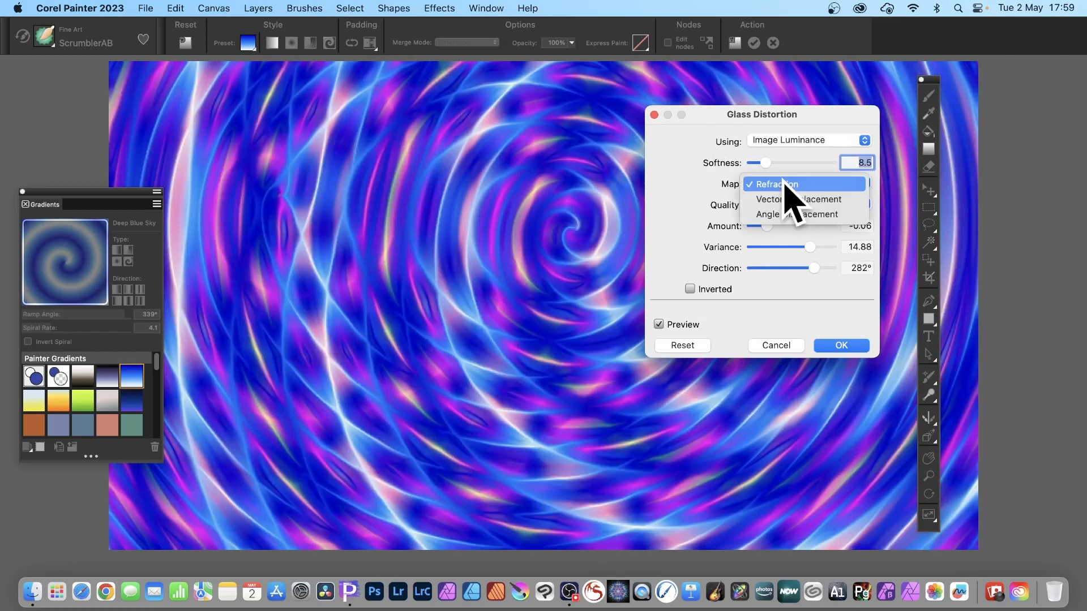
{"action": "left_click", "coordinate": [785, 199]}
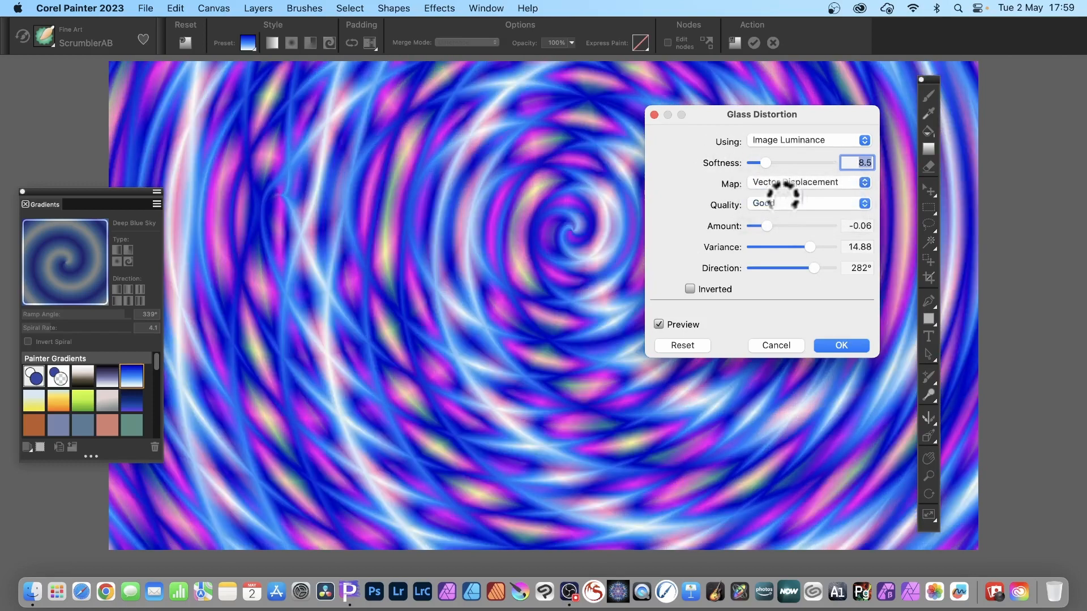
{"action": "left_click", "coordinate": [786, 184]}
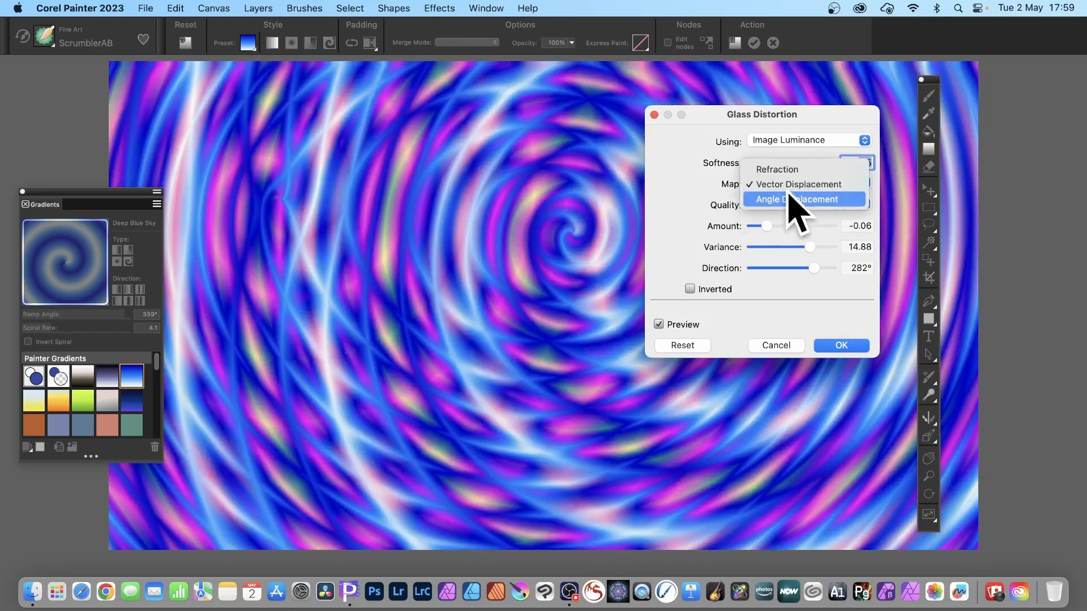
{"action": "left_click", "coordinate": [791, 199]}
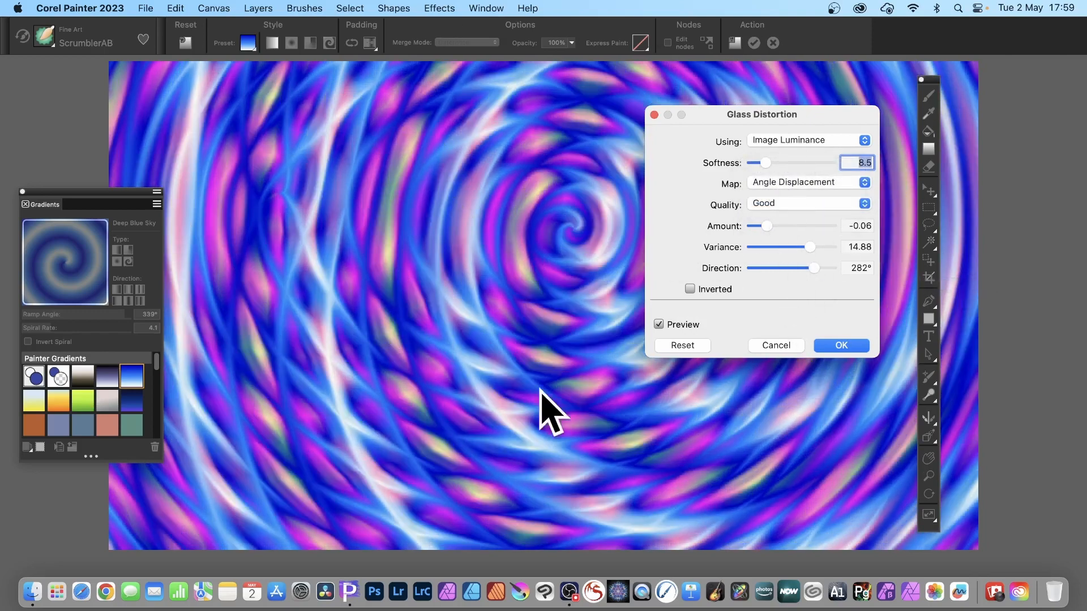
{"action": "left_click", "coordinate": [820, 186]}
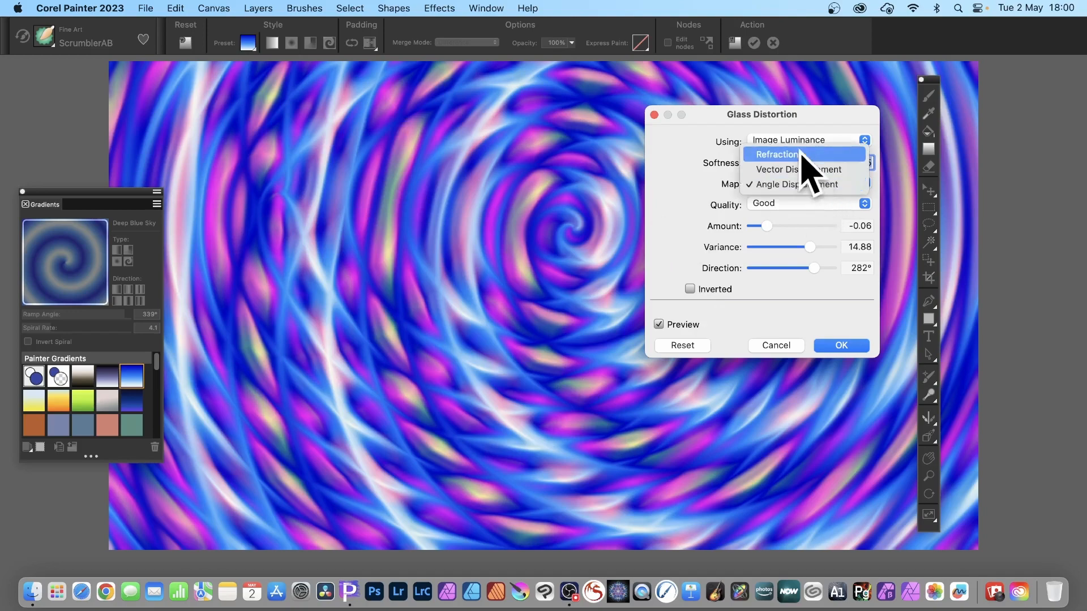
{"action": "left_click", "coordinate": [796, 154]}
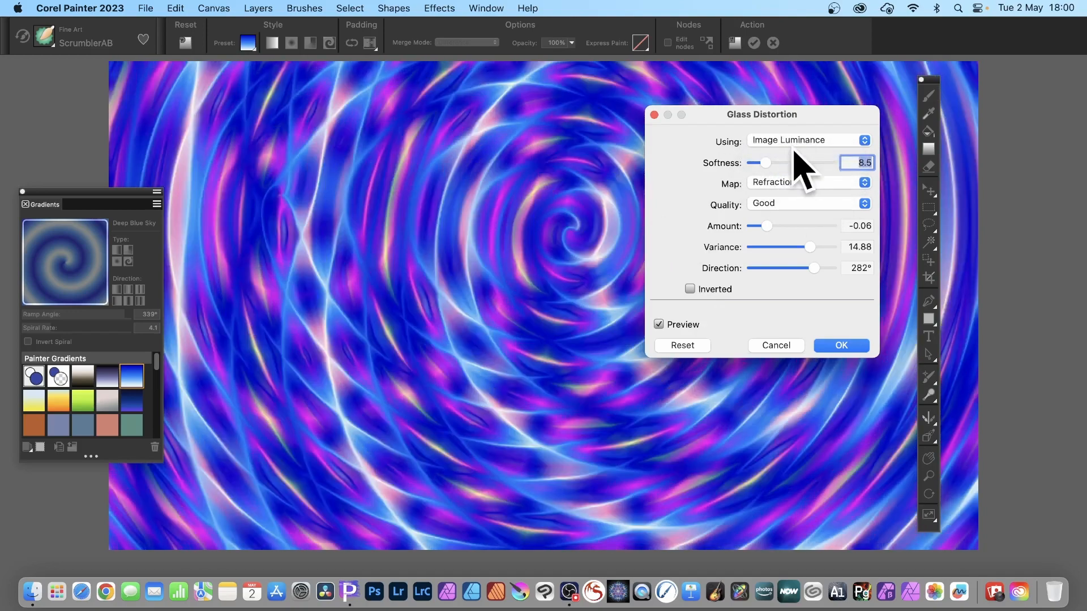
Step: Keep Quality at Good, try the glass distortion at Amount 2.91 and Variance 1.05, and move the dialog farther off the pattern
{"action": "left_click", "coordinate": [797, 208]}
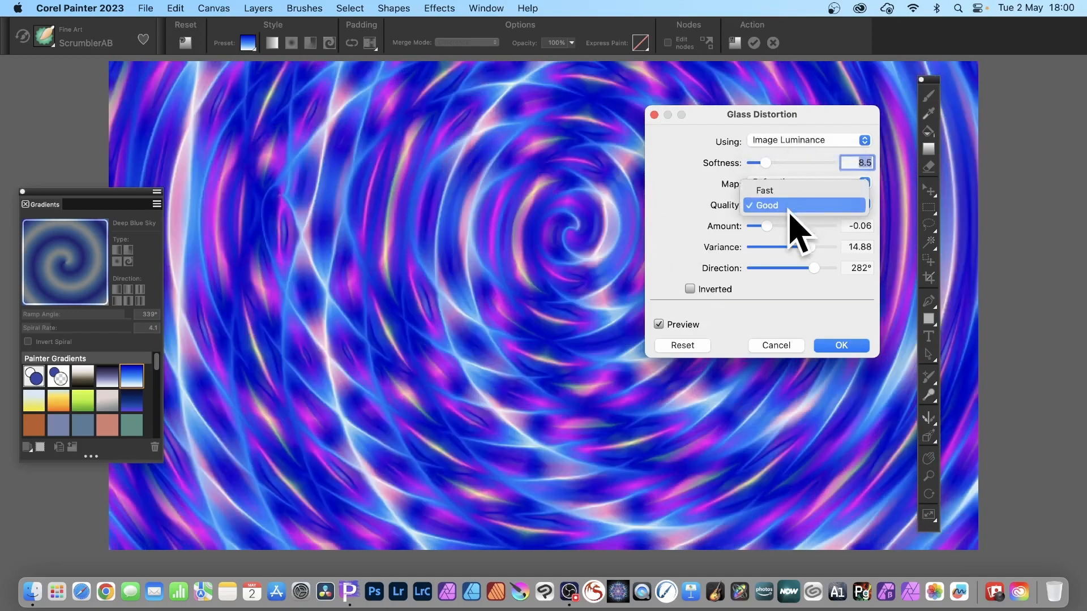
{"action": "left_click", "coordinate": [790, 212]}
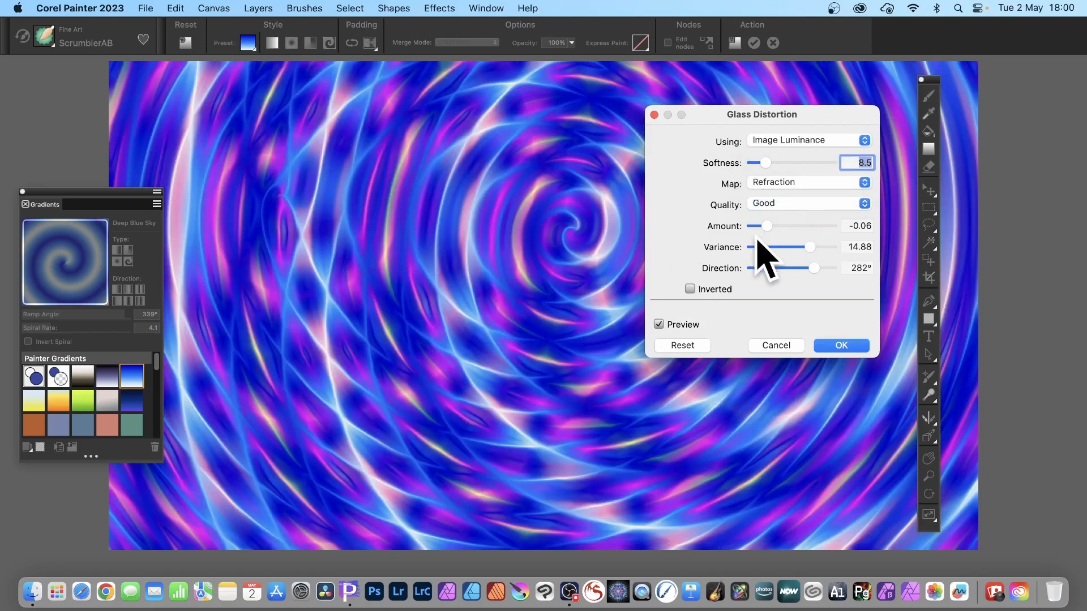
{"action": "left_click_drag", "start_coordinate": [771, 227], "coordinate": [804, 226]}
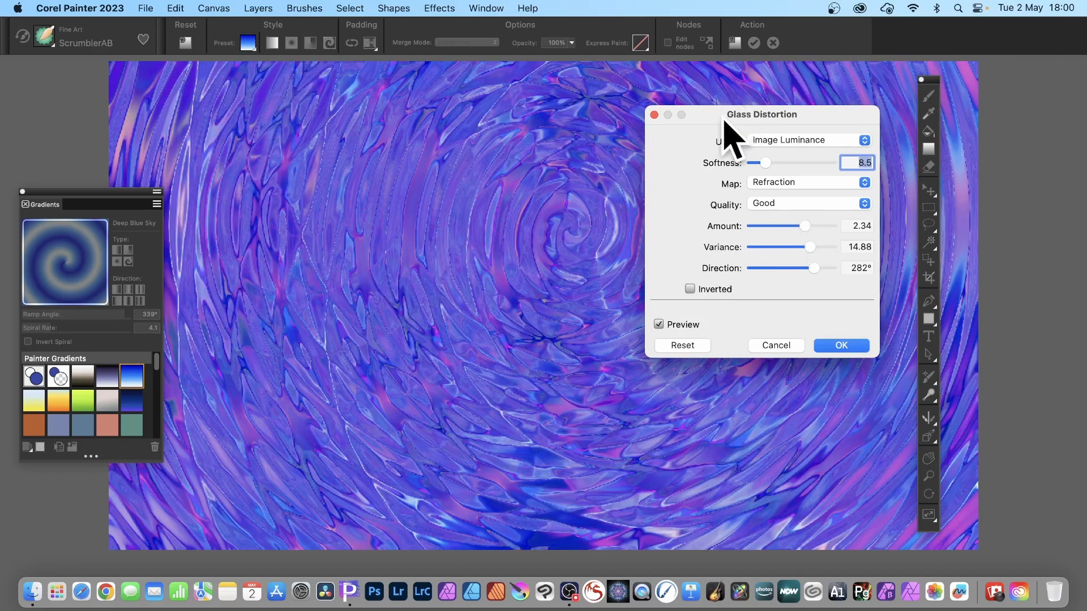
{"action": "left_click_drag", "start_coordinate": [725, 120], "coordinate": [811, 119]}
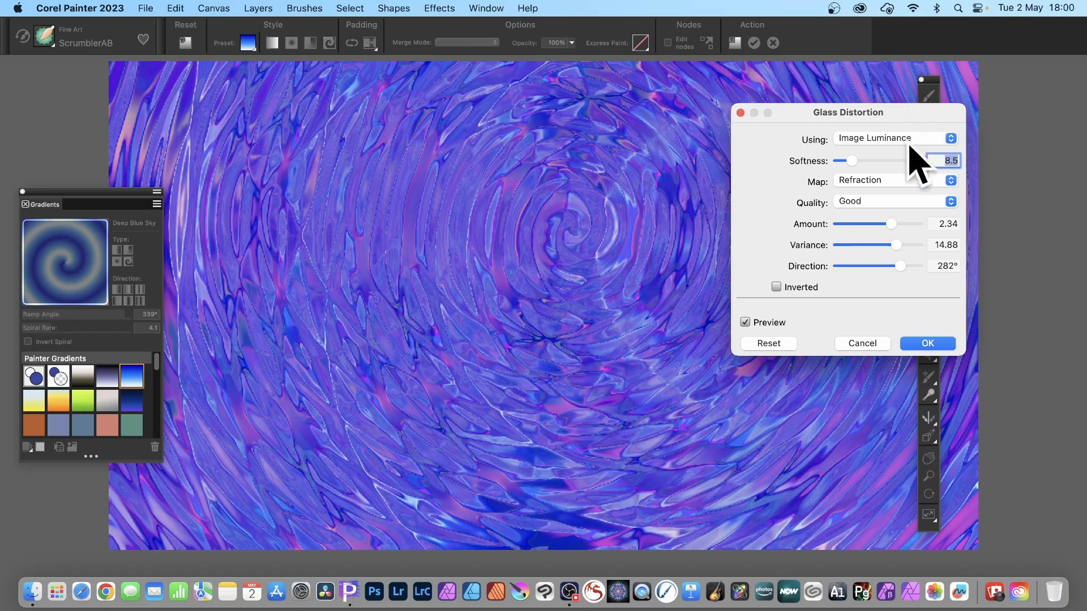
{"action": "mouse_move", "coordinate": [891, 224]}
{"action": "left_mouse_down"}
{"action": "mouse_move", "coordinate": [857, 224]}
{"action": "mouse_move", "coordinate": [870, 224]}
{"action": "mouse_move", "coordinate": [839, 246]}
{"action": "mouse_move", "coordinate": [904, 224]}
{"action": "left_mouse_up"}
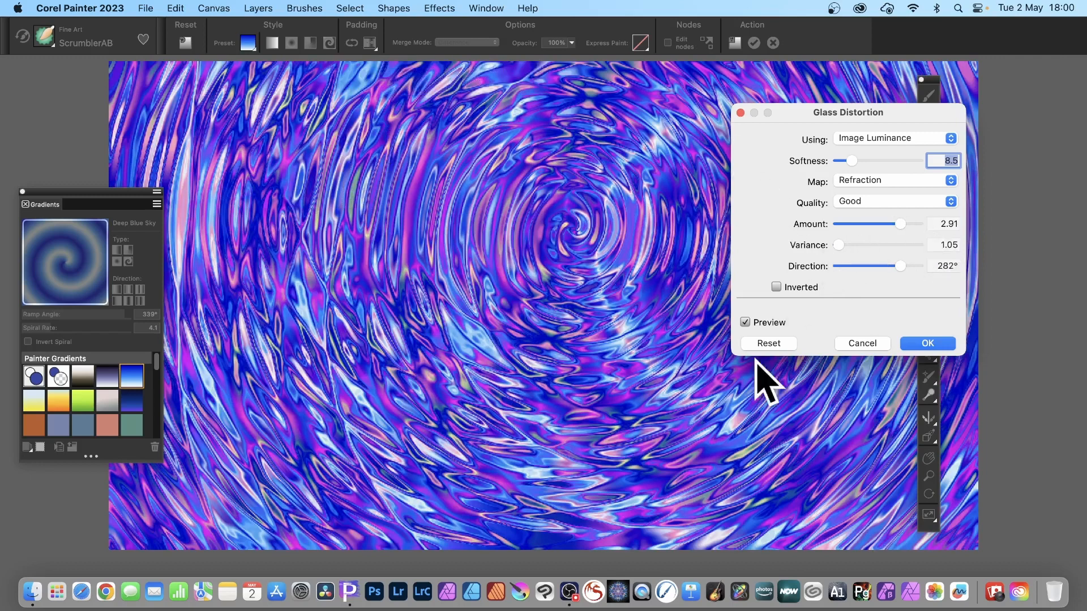
Step: Set the glass distortion's Variance to 4.11, Amount to 2.21 and Softness to 13.6, and apply it to the artwork
{"action": "left_click_drag", "start_coordinate": [840, 245], "coordinate": [865, 245]}
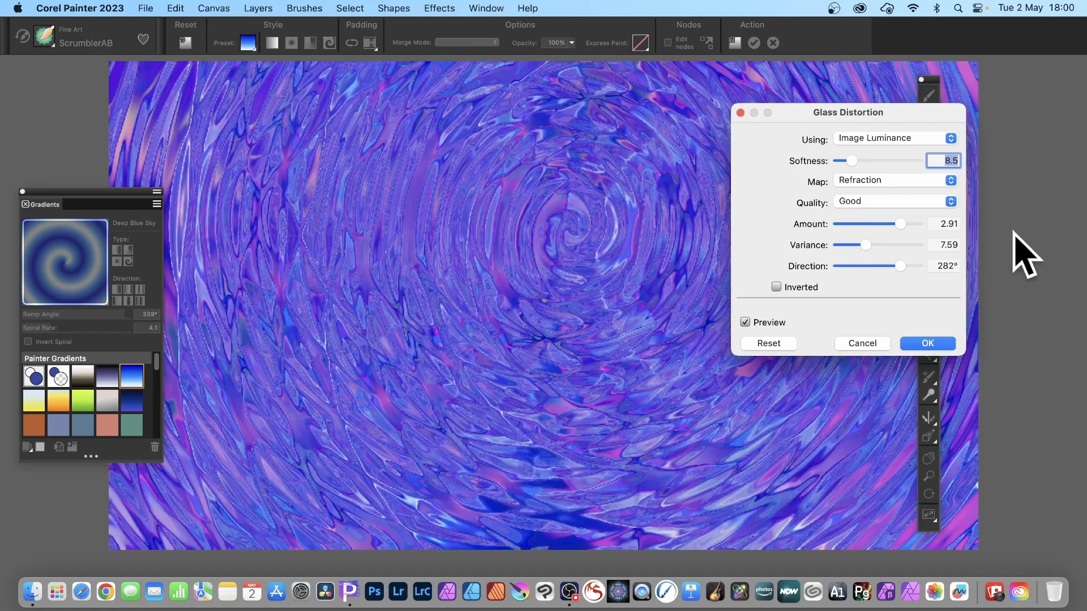
{"action": "left_click_drag", "start_coordinate": [847, 247], "coordinate": [846, 247]}
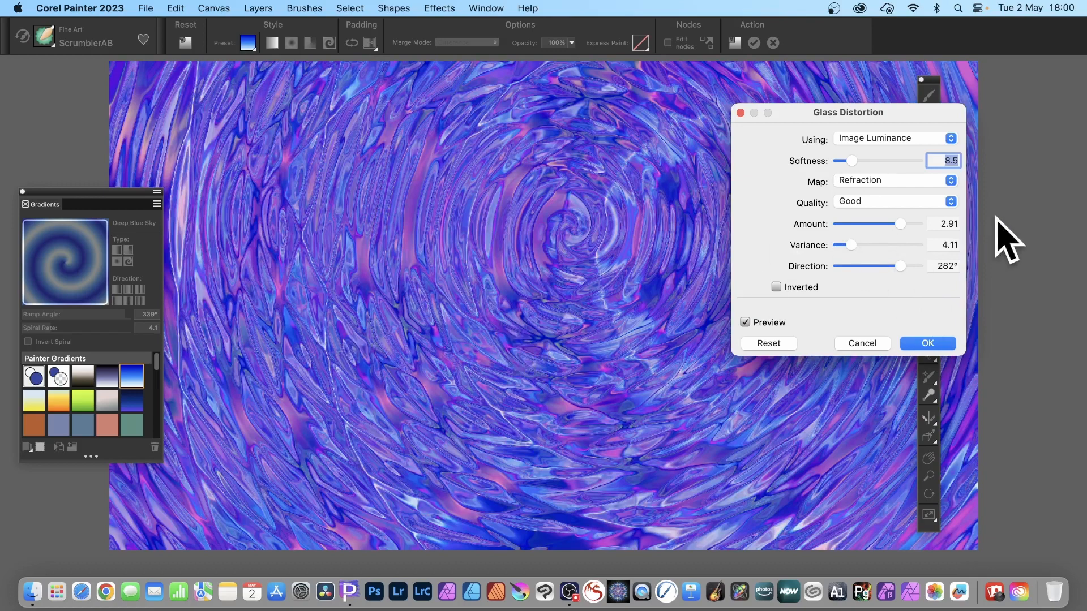
{"action": "left_click_drag", "start_coordinate": [893, 224], "coordinate": [889, 224]}
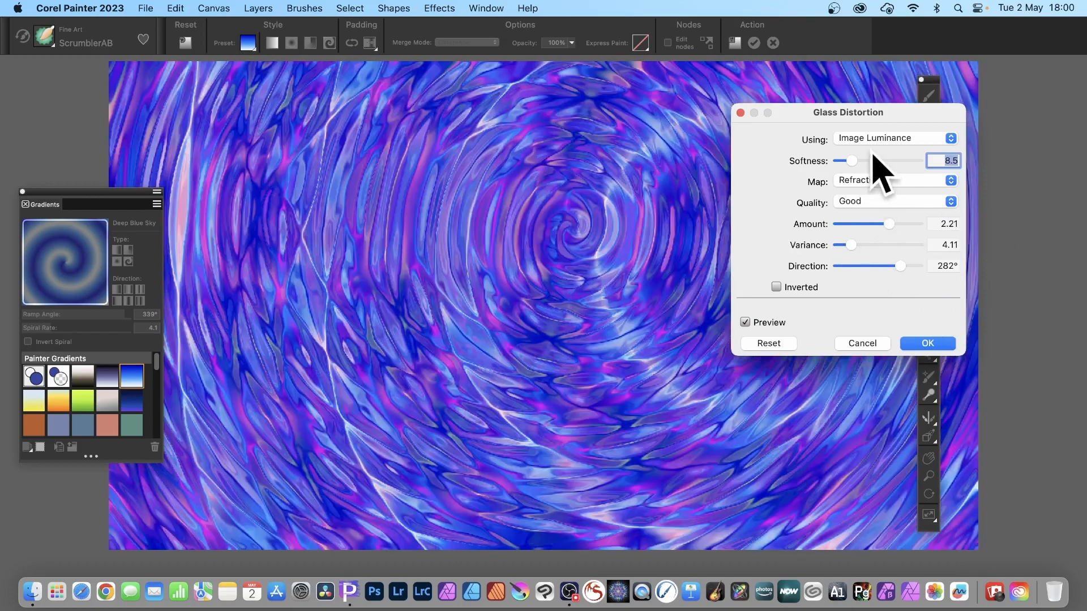
{"action": "left_click_drag", "start_coordinate": [852, 161], "coordinate": [858, 161]}
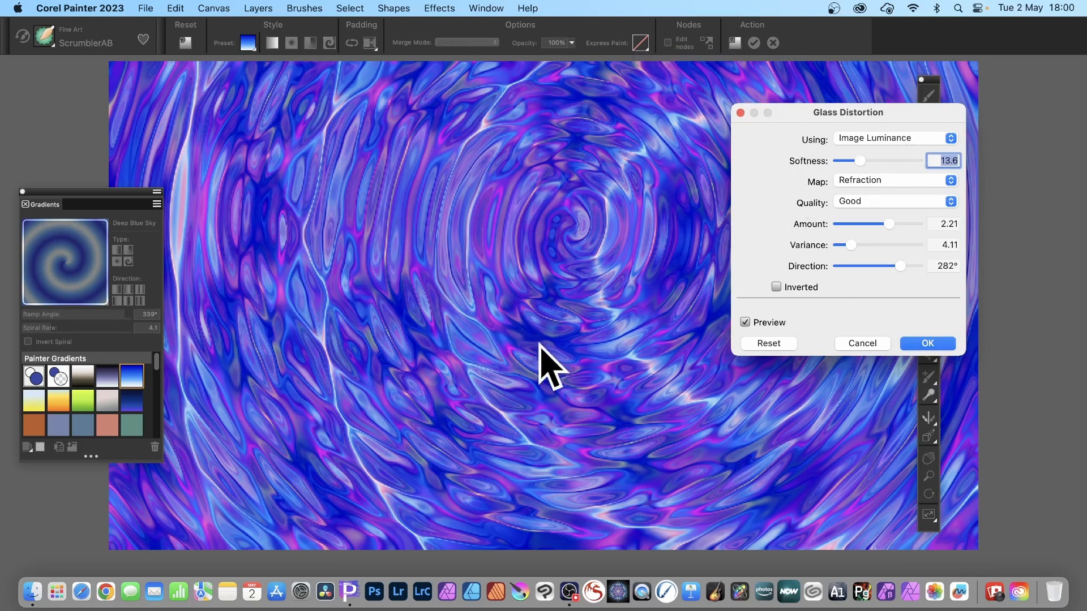
{"action": "left_click", "coordinate": [928, 343]}
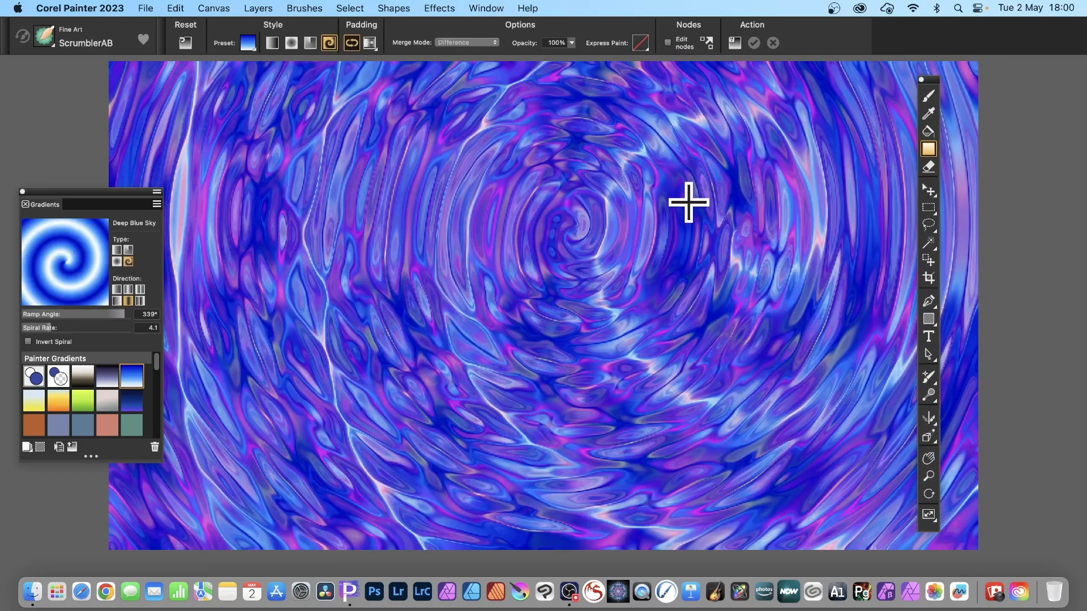
Step: Apply a surface texture to the distorted pattern, keeping Image Luminance as its source and the existing depth and light settings
{"action": "left_click", "coordinate": [439, 7]}
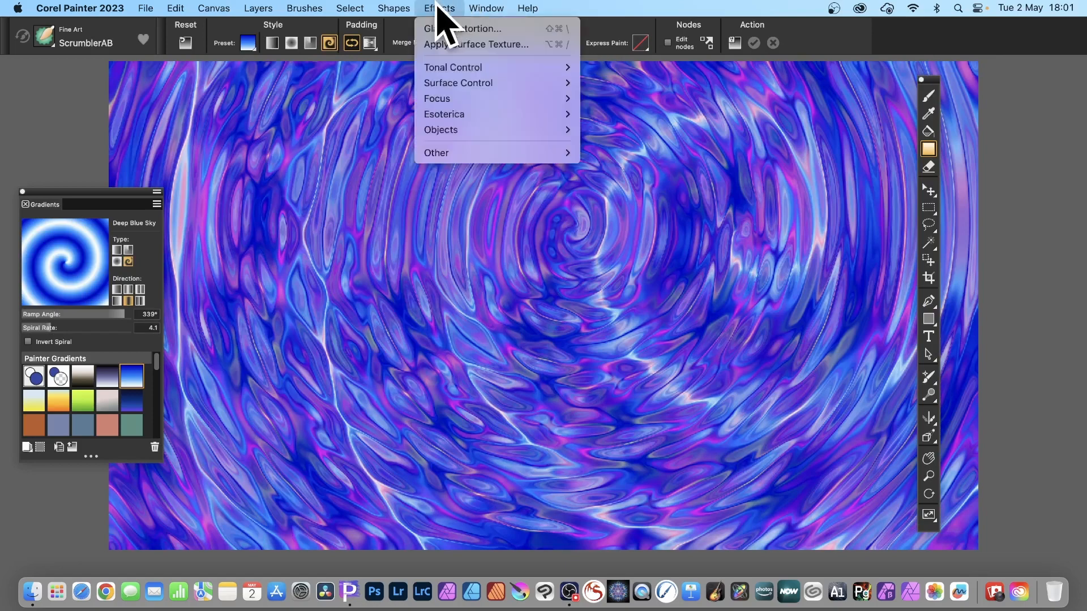
{"action": "mouse_move", "coordinate": [448, 84]}
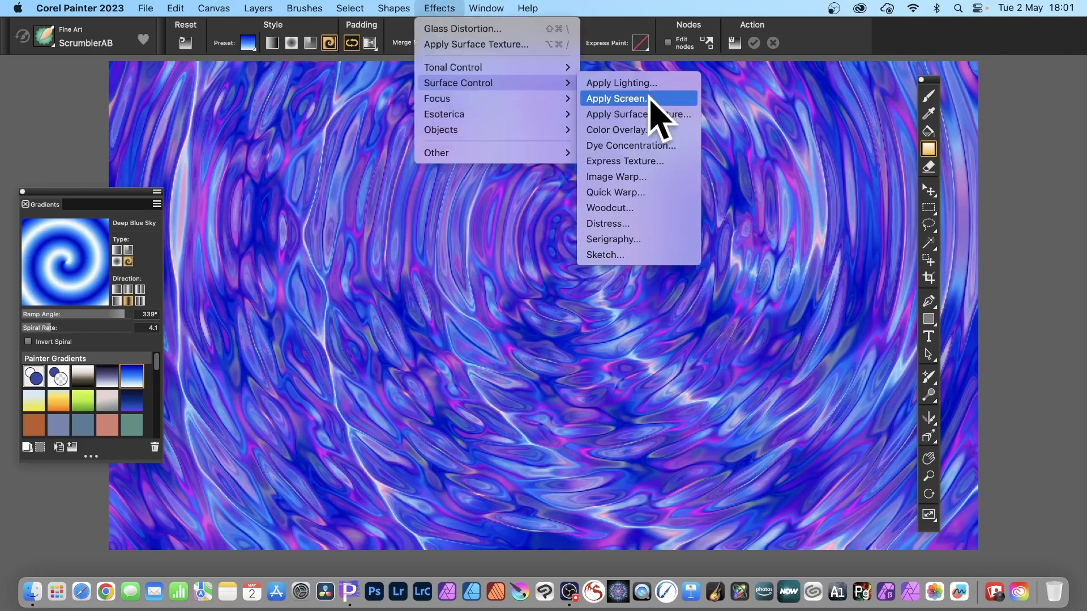
{"action": "left_click", "coordinate": [651, 114]}
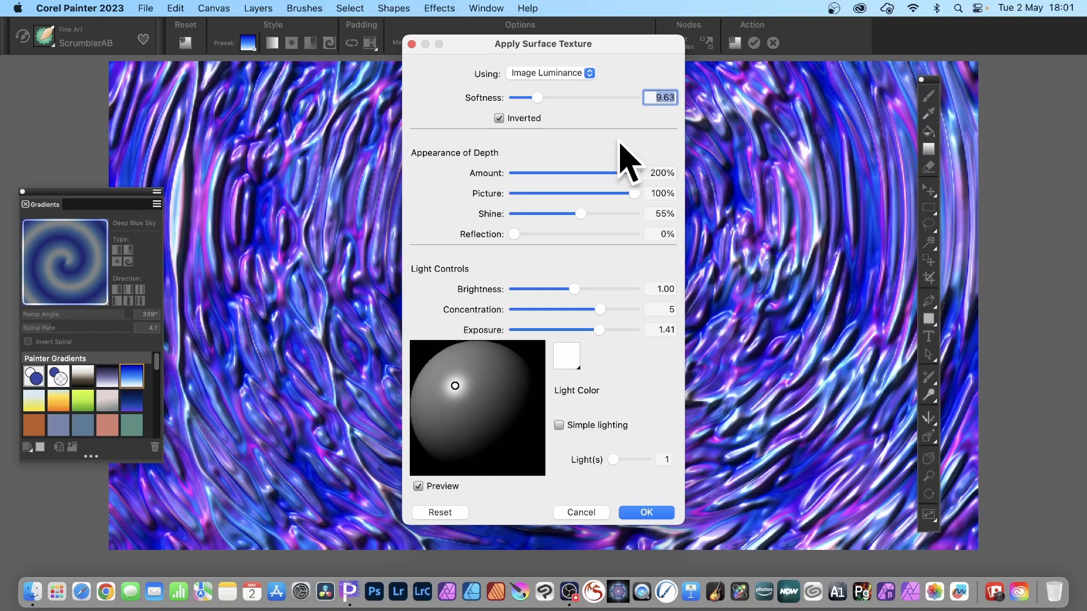
{"action": "left_click_drag", "start_coordinate": [544, 45], "coordinate": [757, 58]}
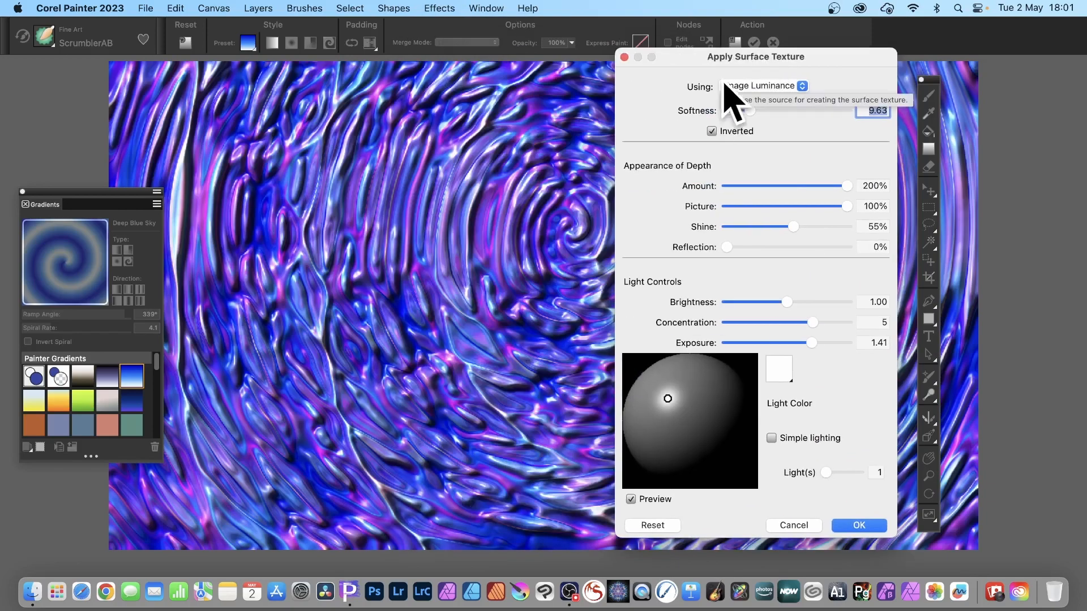
{"action": "left_click", "coordinate": [762, 92]}
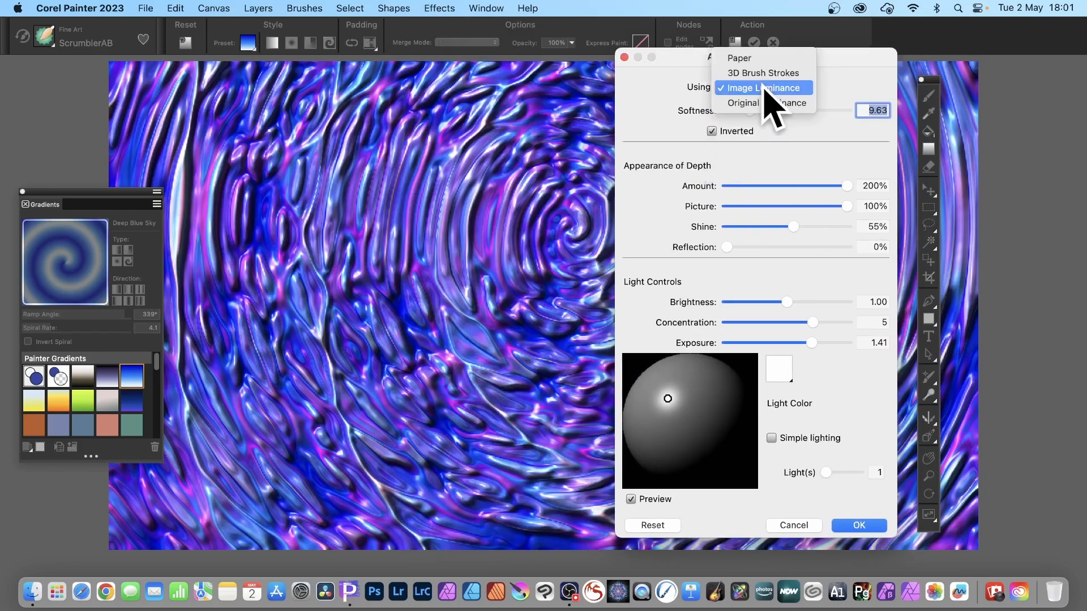
{"action": "left_click", "coordinate": [774, 90]}
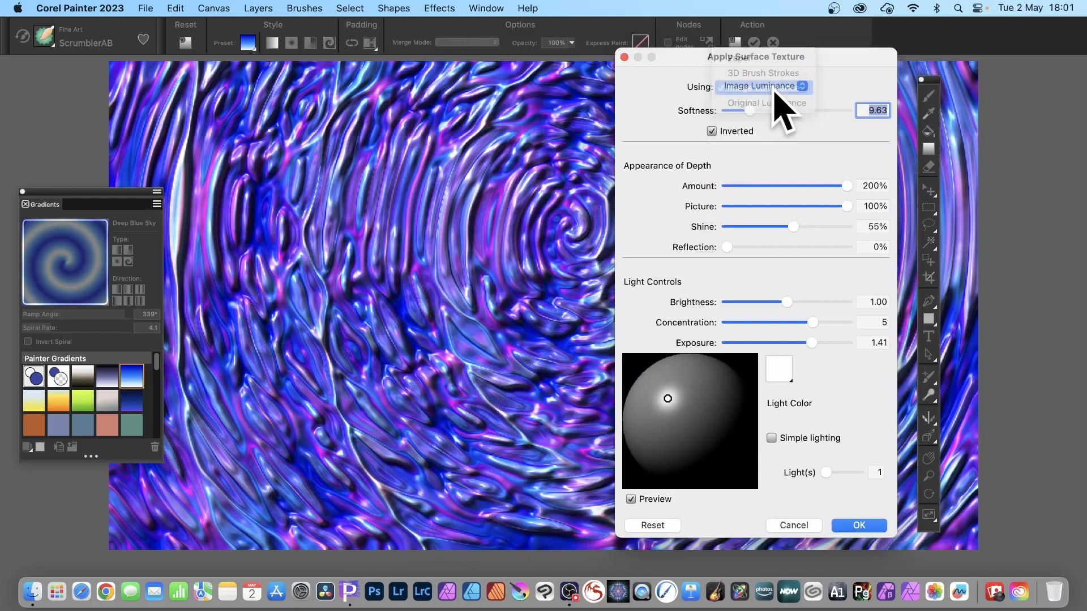
{"action": "left_click_drag", "start_coordinate": [712, 57], "coordinate": [863, 62]}
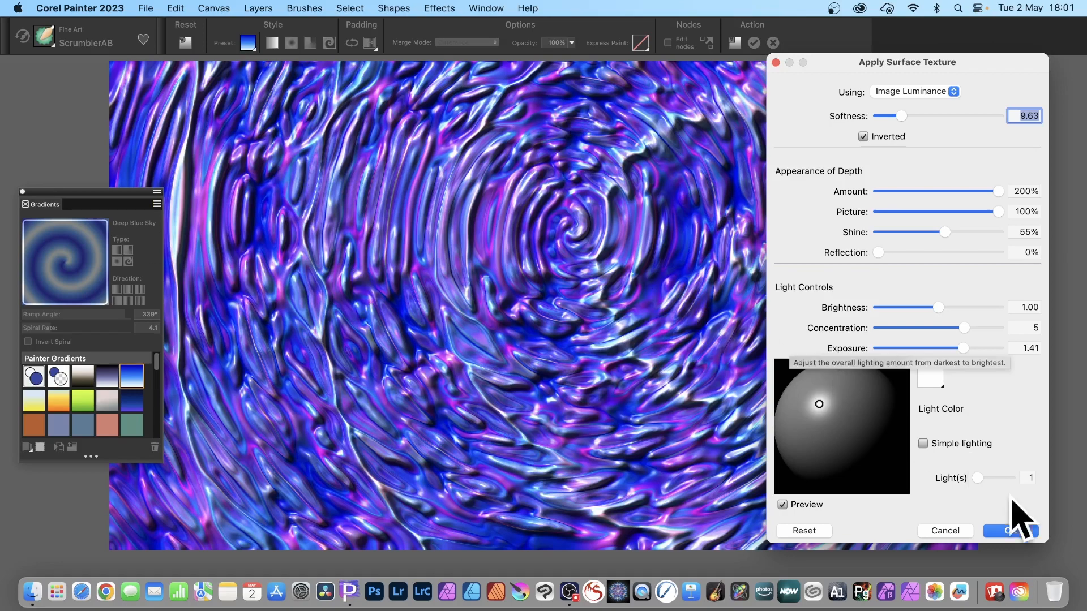
{"action": "left_click", "coordinate": [1015, 530]}
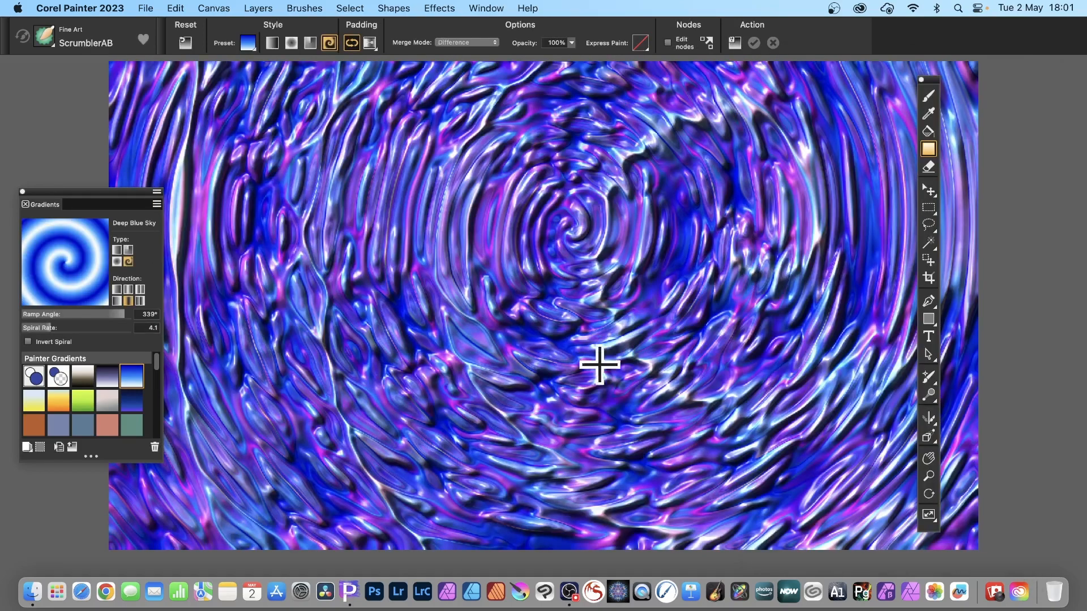
Step: Apply a second glass distortion to the textured pattern using Image Luminance, with Amount -0.32 and Variance 17.77
{"action": "left_click", "coordinate": [439, 8]}
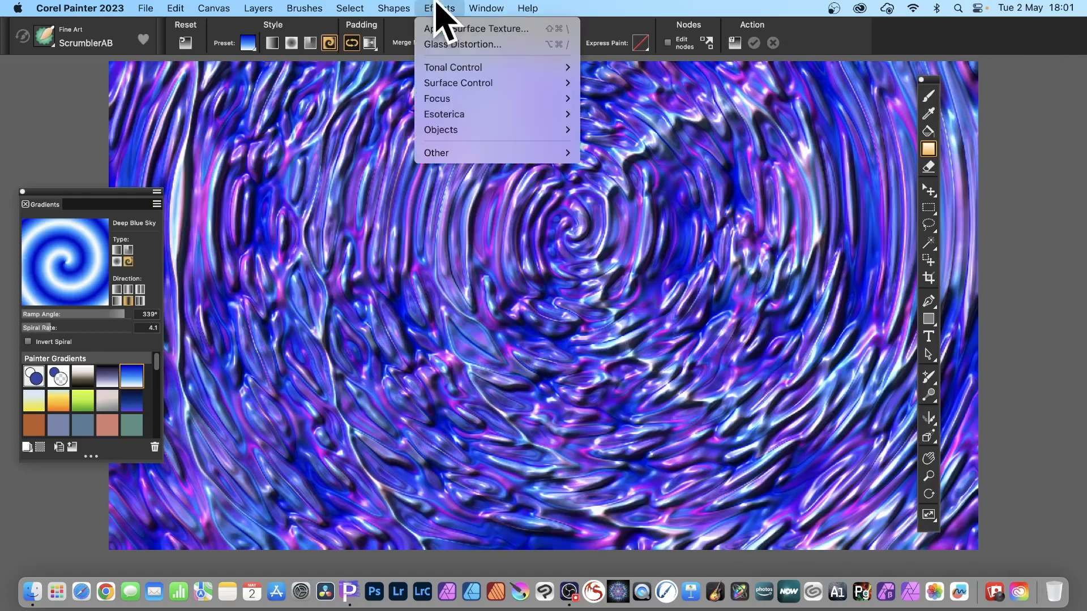
{"action": "mouse_move", "coordinate": [458, 100]}
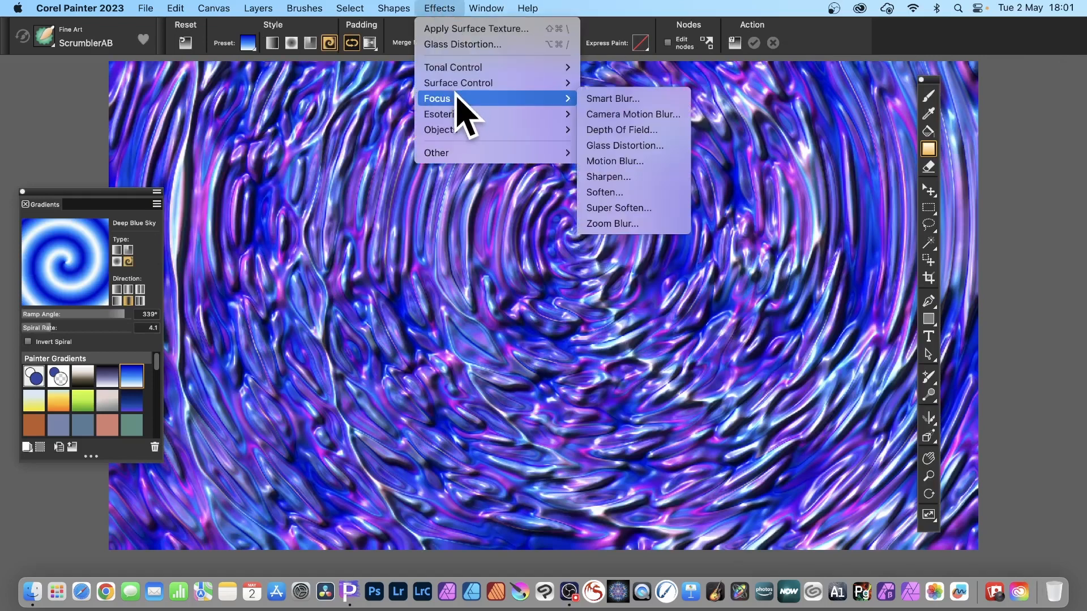
{"action": "left_click", "coordinate": [625, 146]}
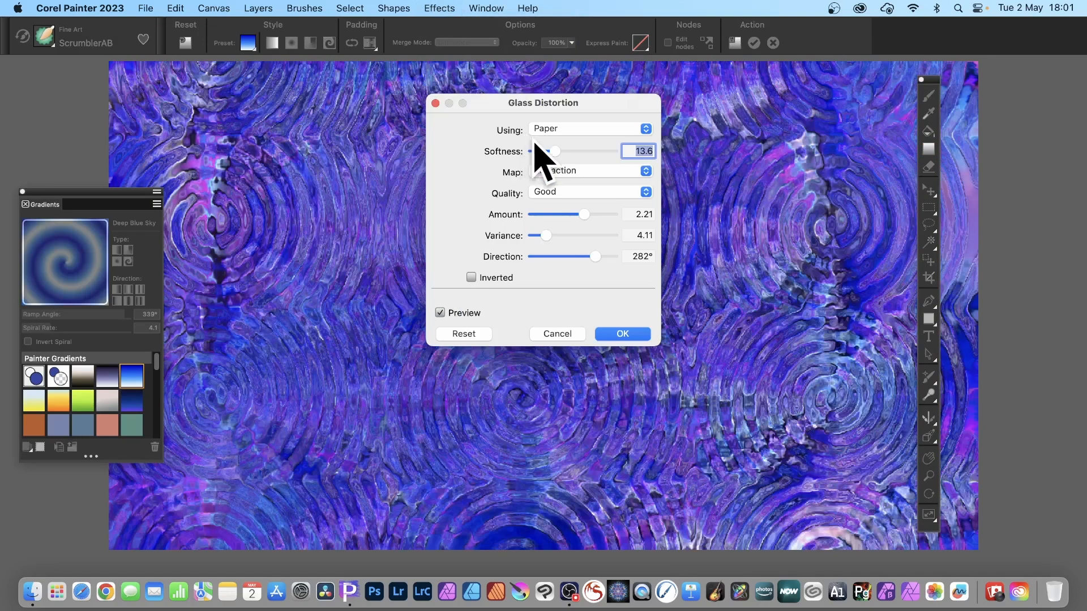
{"action": "left_click_drag", "start_coordinate": [553, 100], "coordinate": [703, 104]}
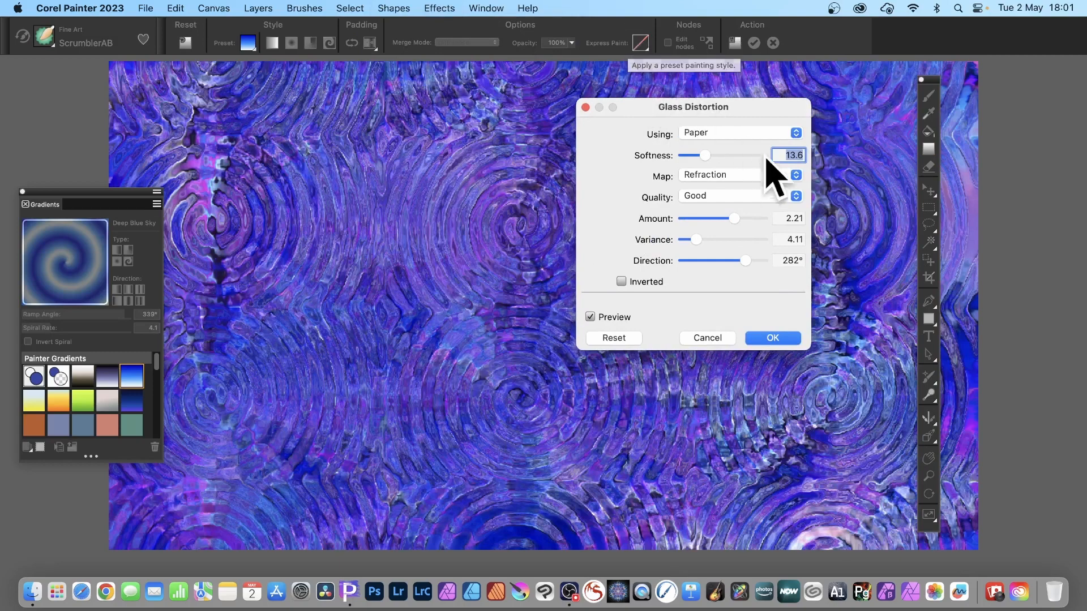
{"action": "left_click", "coordinate": [733, 135]}
{"action": "left_click", "coordinate": [726, 165]}
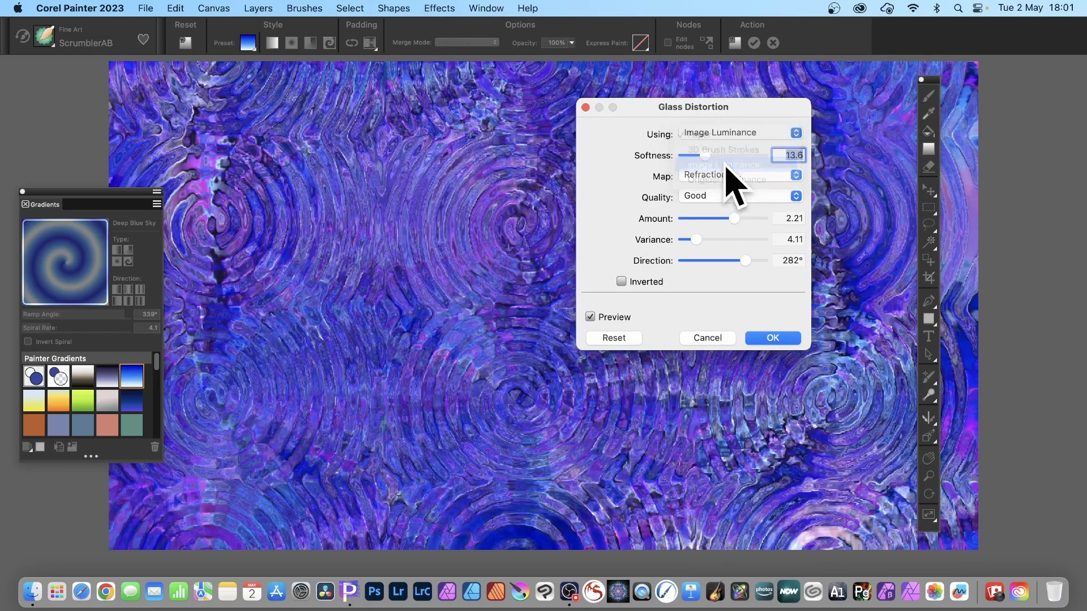
{"action": "left_click_drag", "start_coordinate": [709, 218], "coordinate": [753, 243]}
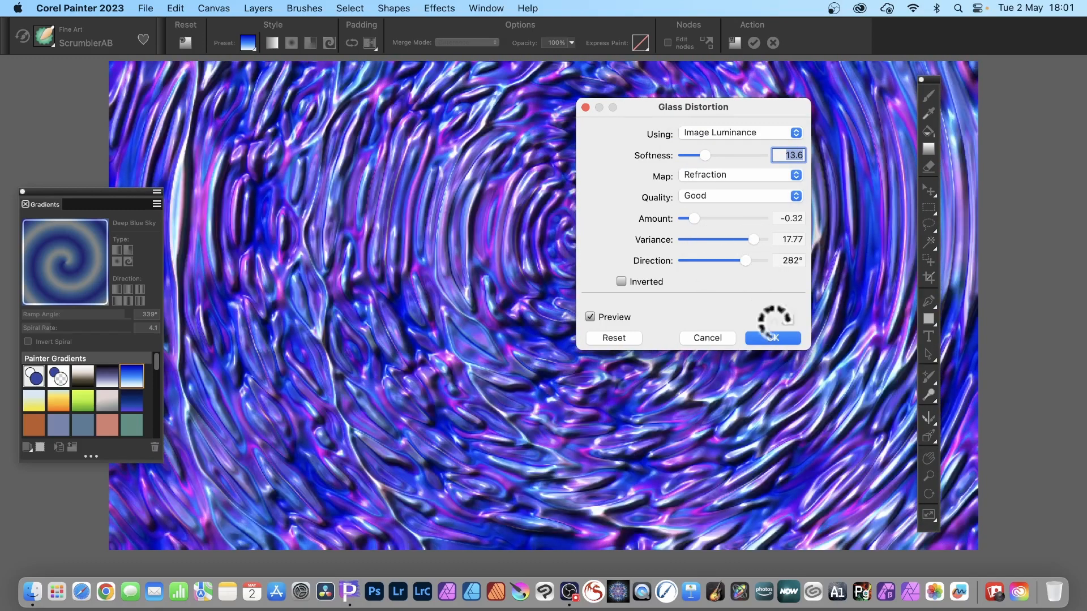
{"action": "left_click", "coordinate": [794, 335]}
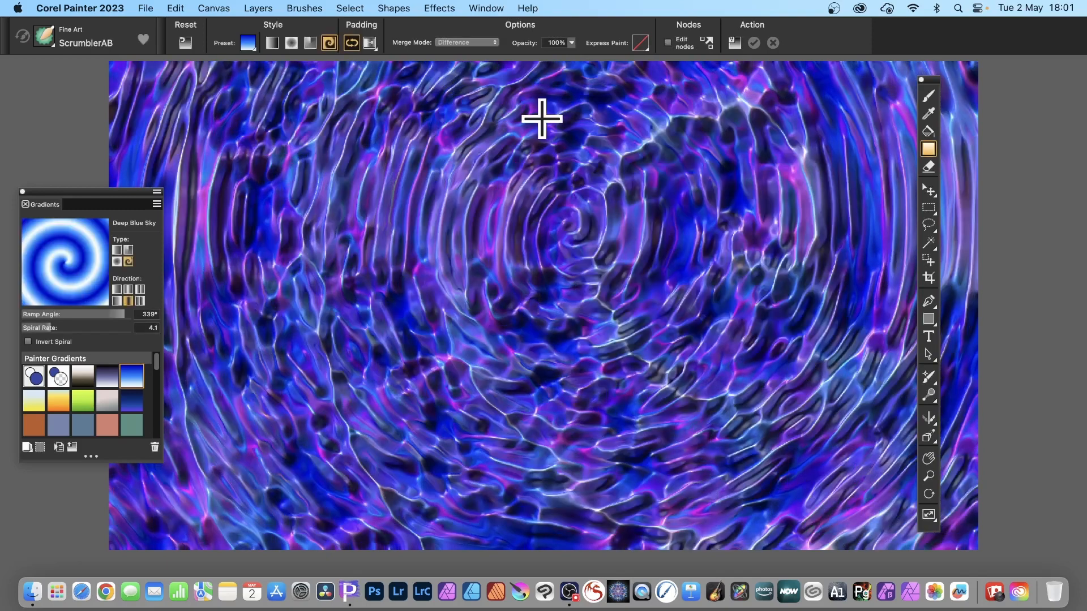
Step: Brighten the distorted pattern with a Brightness/Contrast adjustment and apply it
{"action": "left_click", "coordinate": [447, 7]}
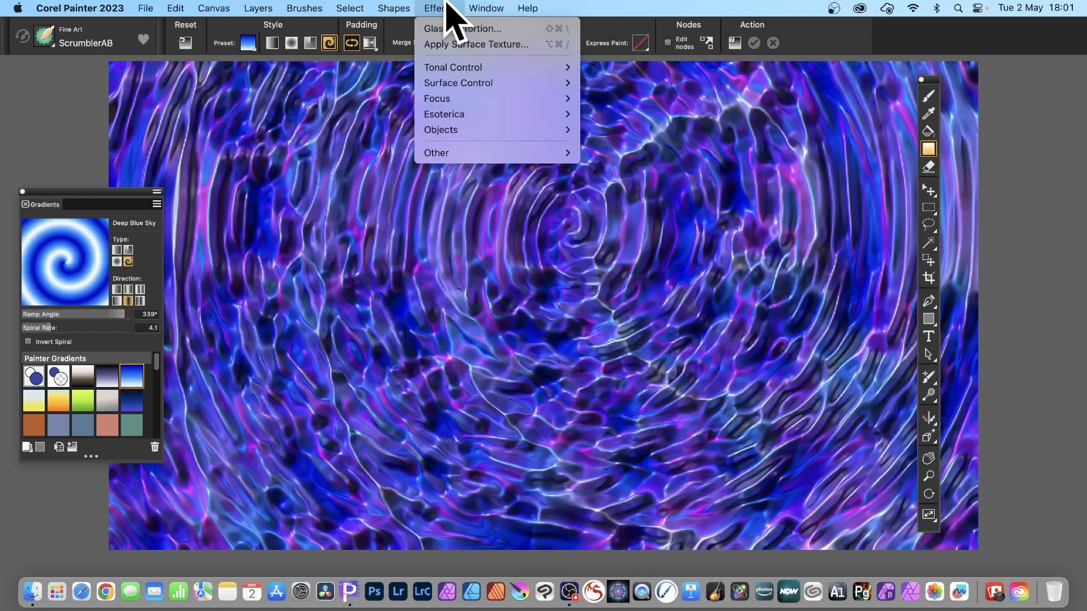
{"action": "mouse_move", "coordinate": [447, 67]}
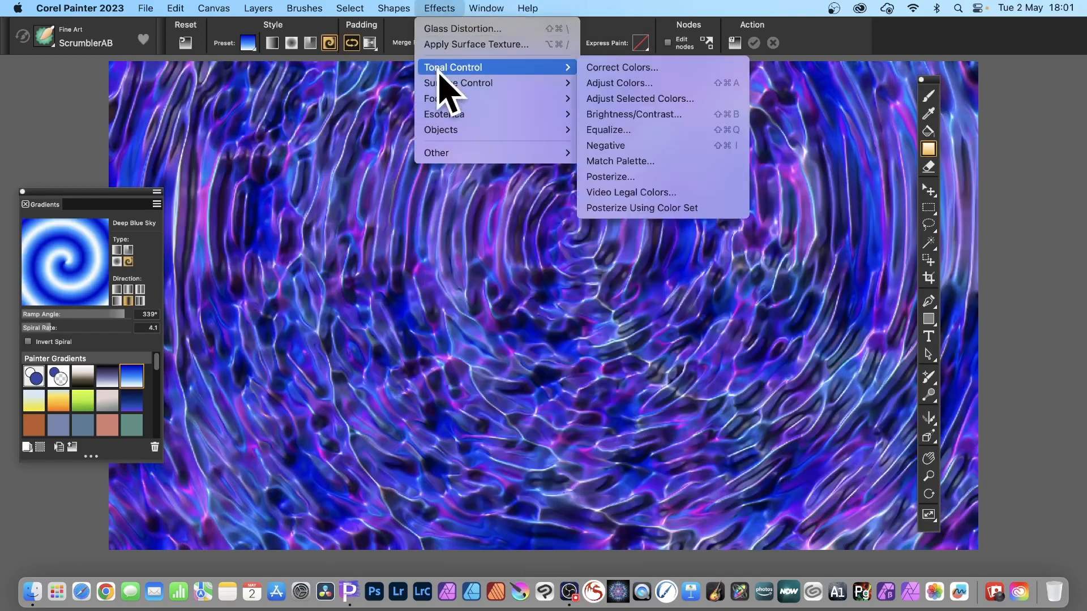
{"action": "left_click", "coordinate": [642, 116]}
{"action": "left_click_drag", "start_coordinate": [565, 175], "coordinate": [581, 194]}
{"action": "left_click", "coordinate": [629, 233]}
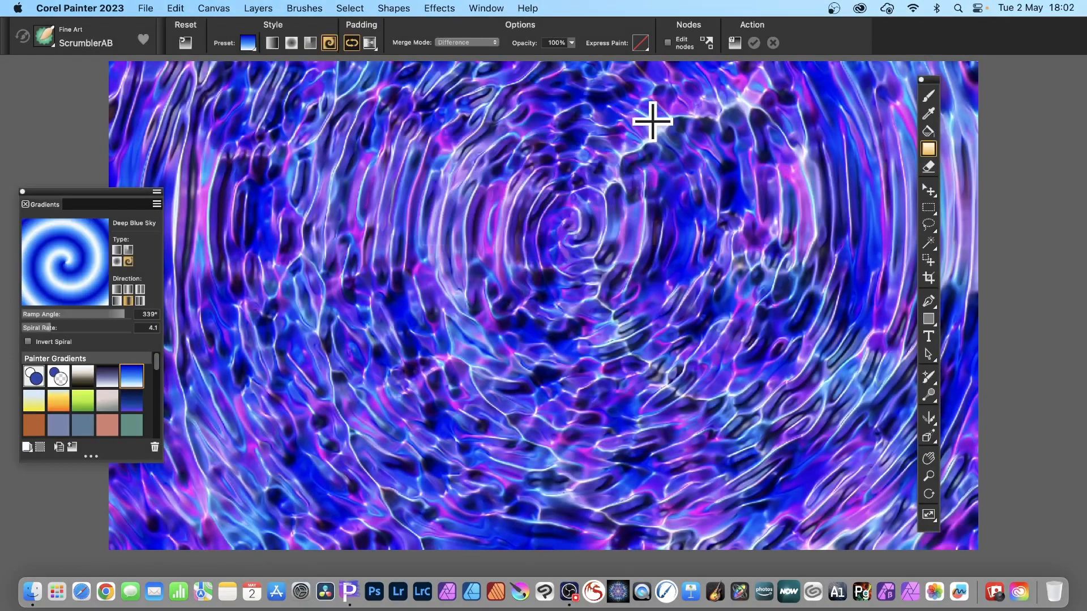